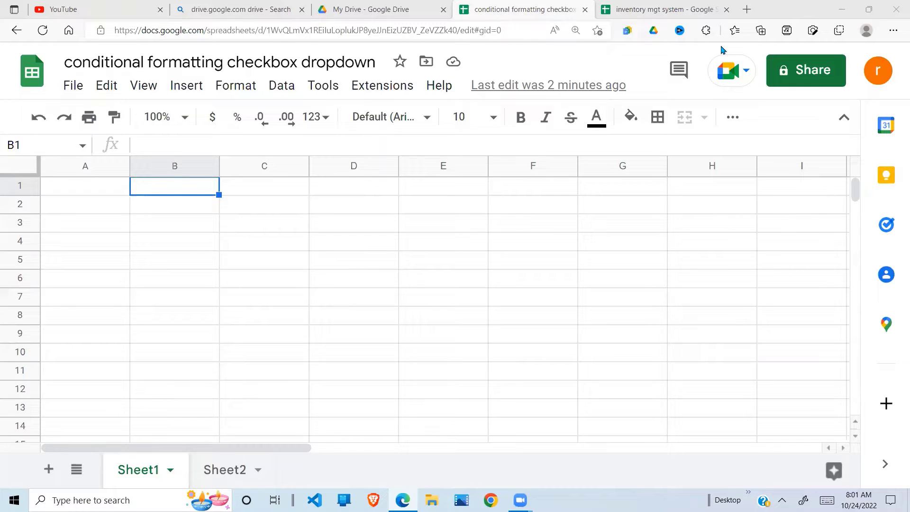
Start a data validation rule for cell B2 with List of items as its criteria.
left_click(205, 211)
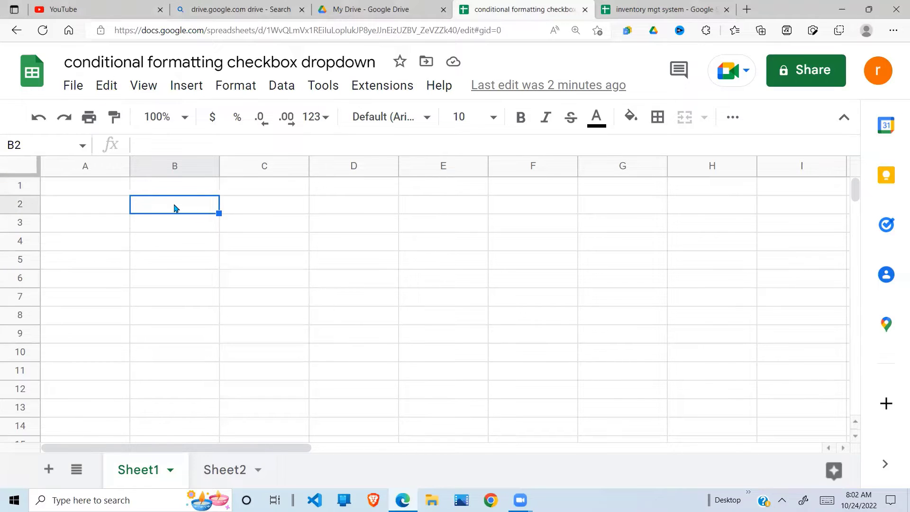
left_click(281, 86)
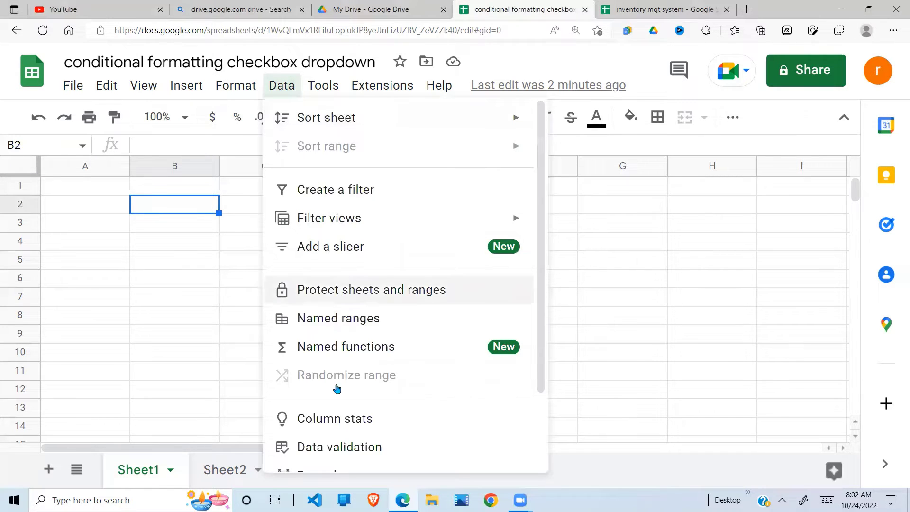
left_click(321, 449)
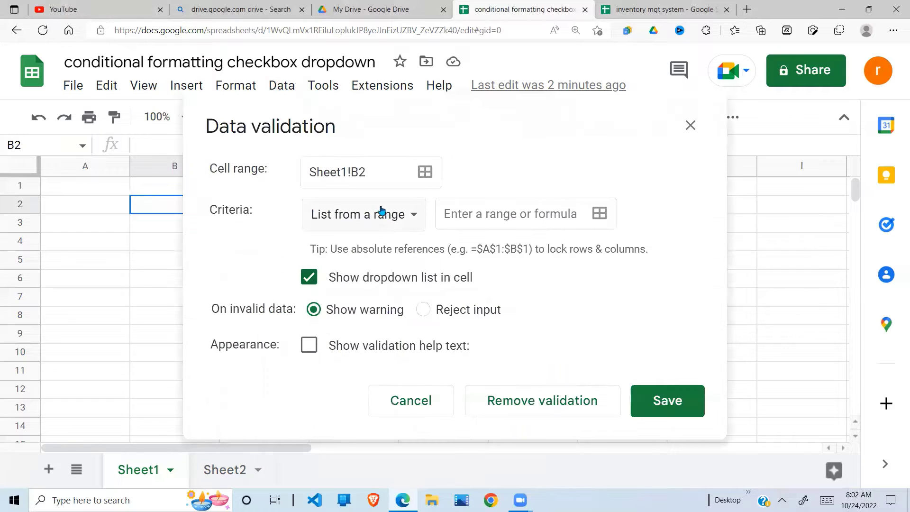
left_click(417, 216)
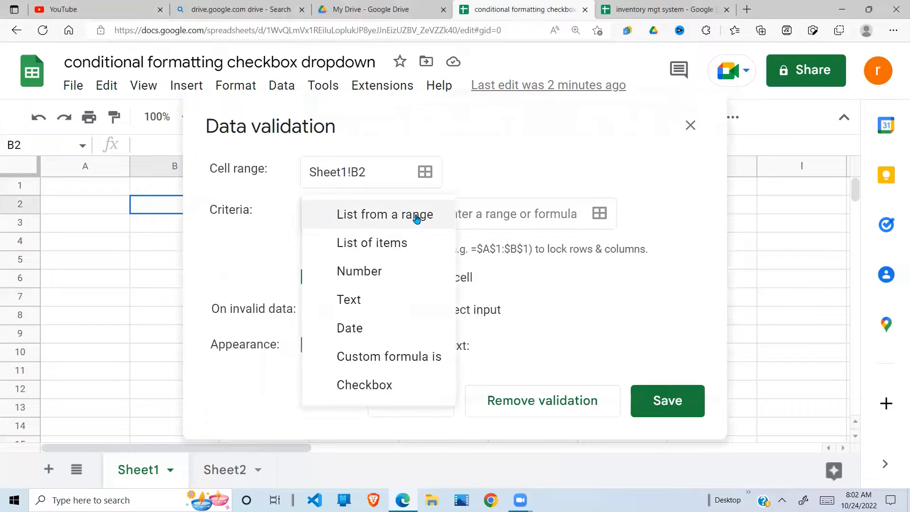
left_click(400, 245)
Enter Red,Blue,Green as the validation's list items and save the dropdown.
left_click(481, 221)
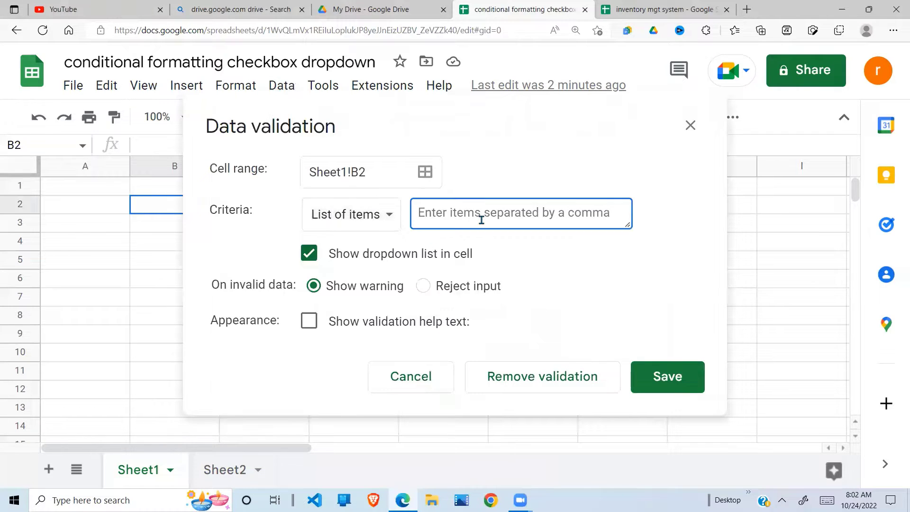
type("rE")
key("BackSpace")
key("BackSpace")
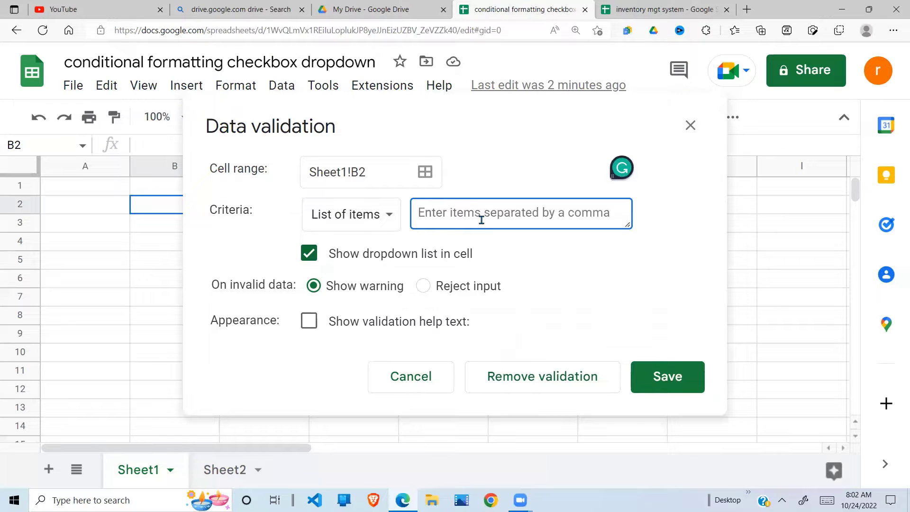
type("Re")
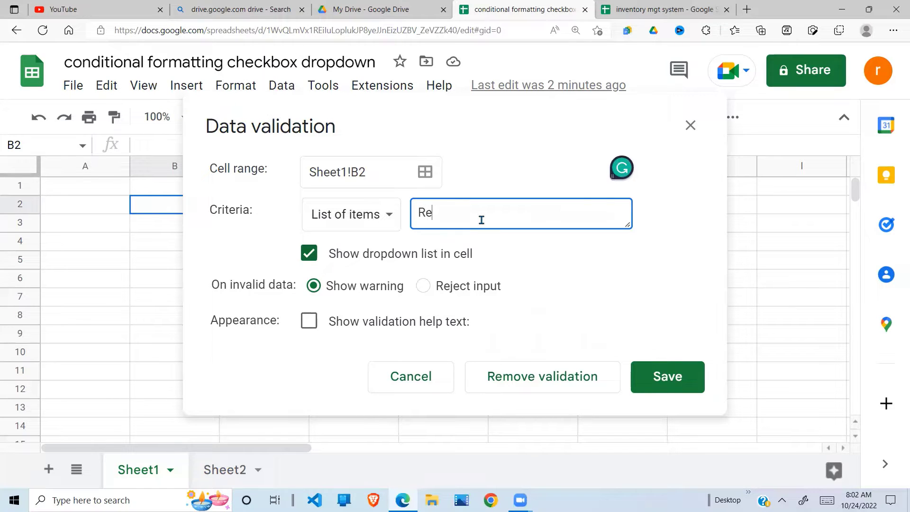
type("d,Blue,Green")
left_click(693, 377)
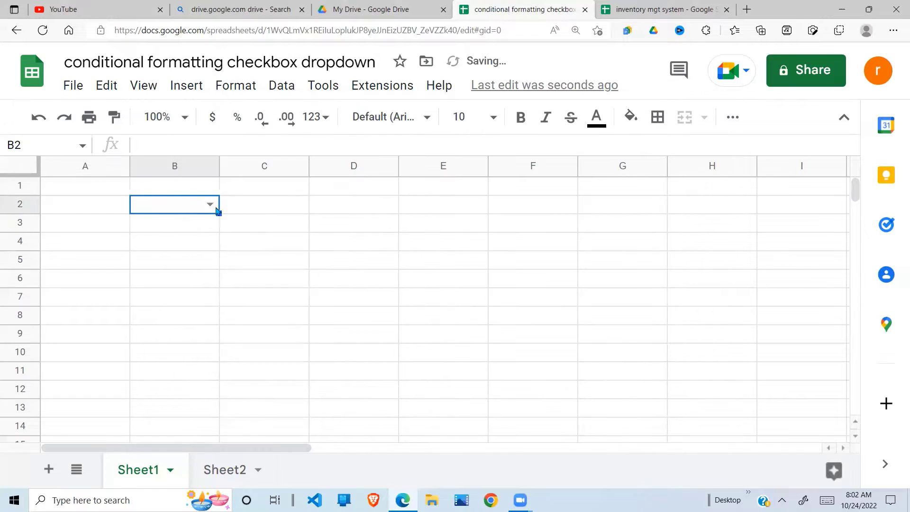
Try the dropdown in B2 by choosing Red, Blue and finally Green.
left_click(209, 204)
left_click(164, 226)
left_click(208, 210)
left_click(170, 249)
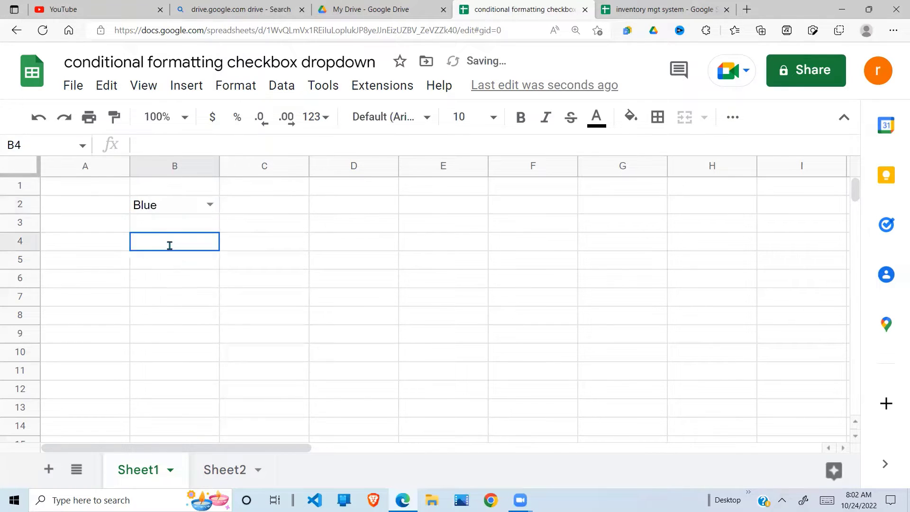
left_click(207, 204)
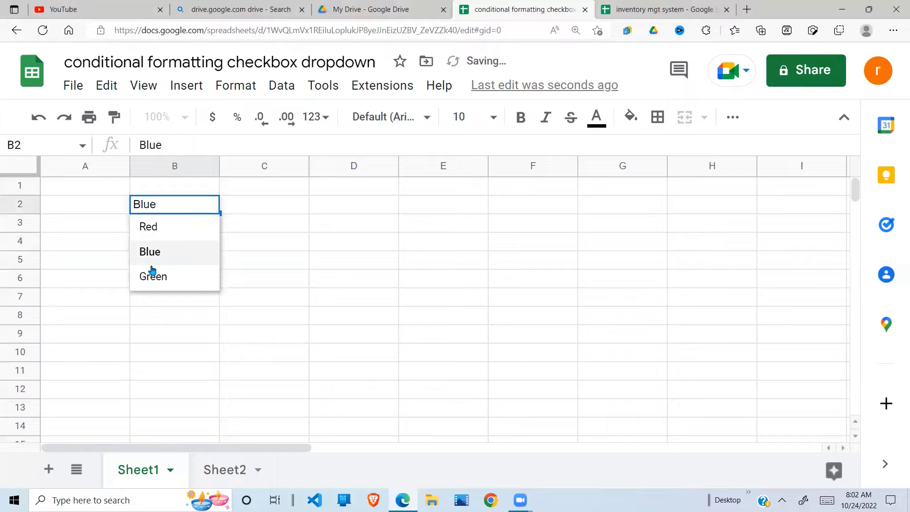
left_click(149, 276)
left_click(264, 211)
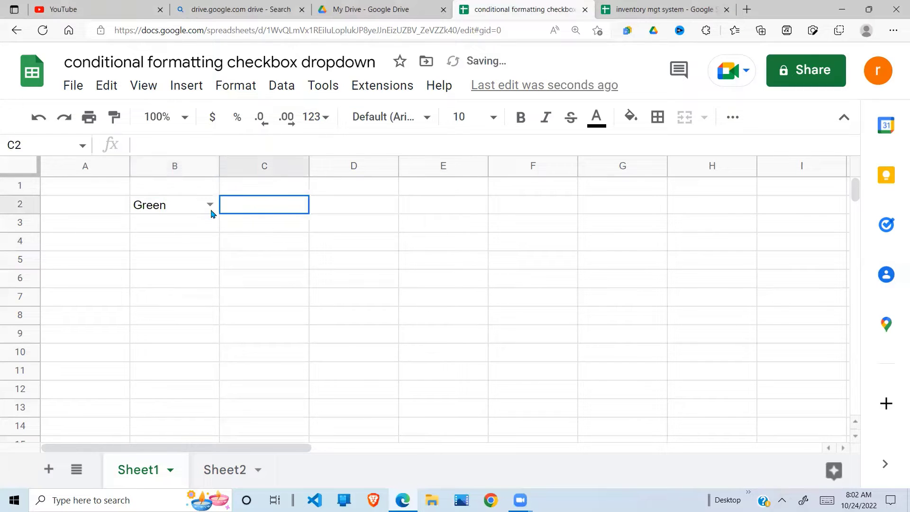
left_click(180, 209, "shift")
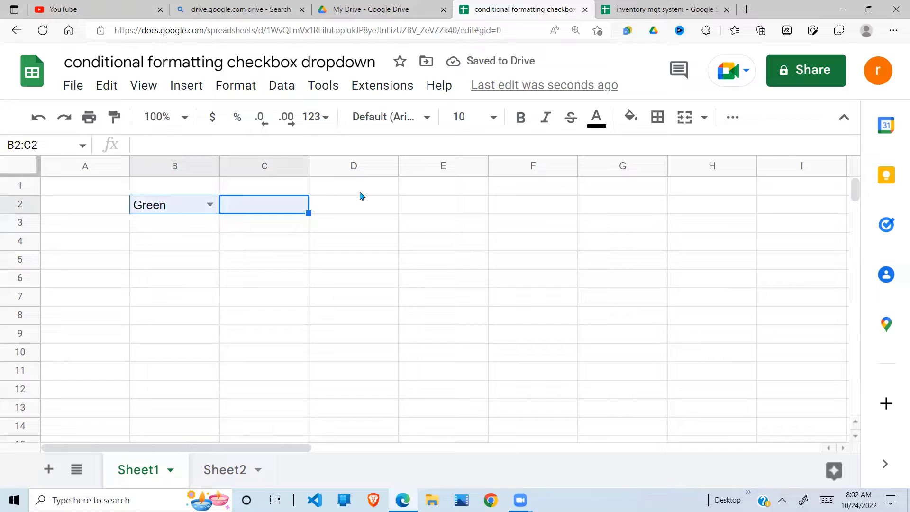
Start a conditional formatting rule for range D2:D3 with Custom formula is as its condition.
left_click_drag(350, 204, 361, 238)
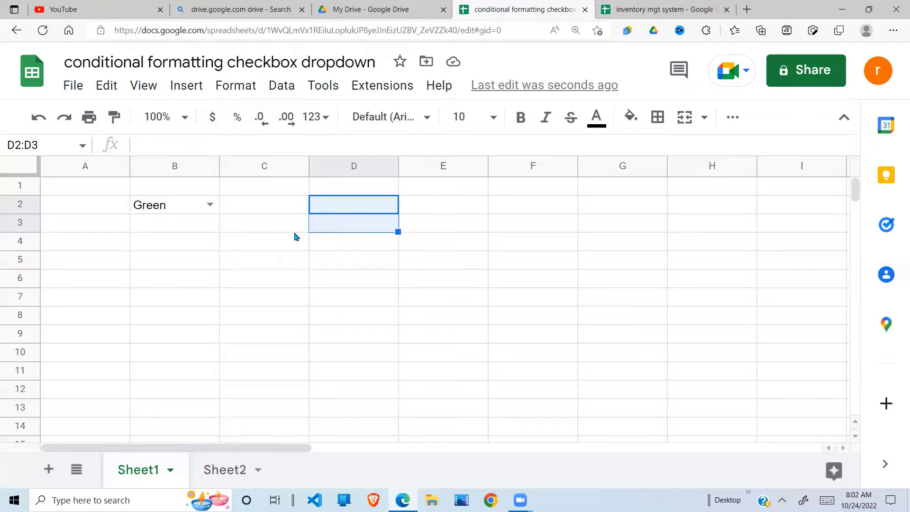
left_click(236, 86)
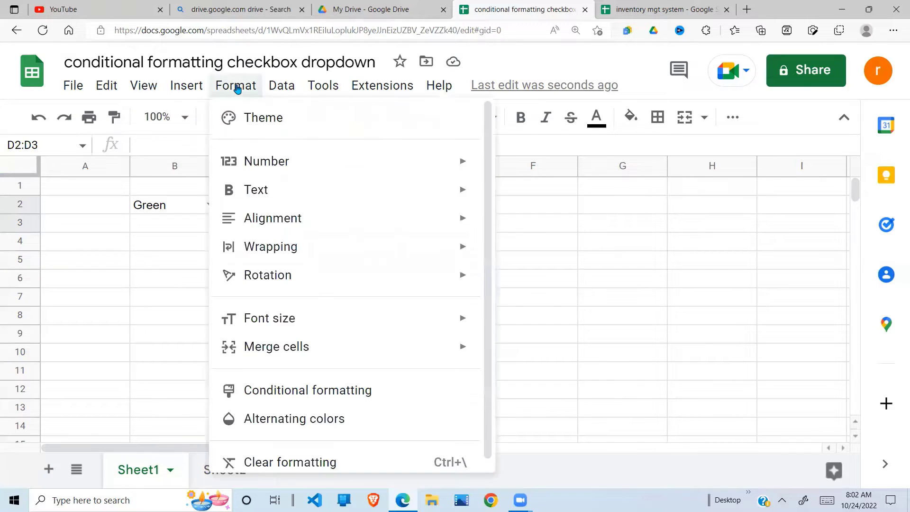
left_click(348, 392)
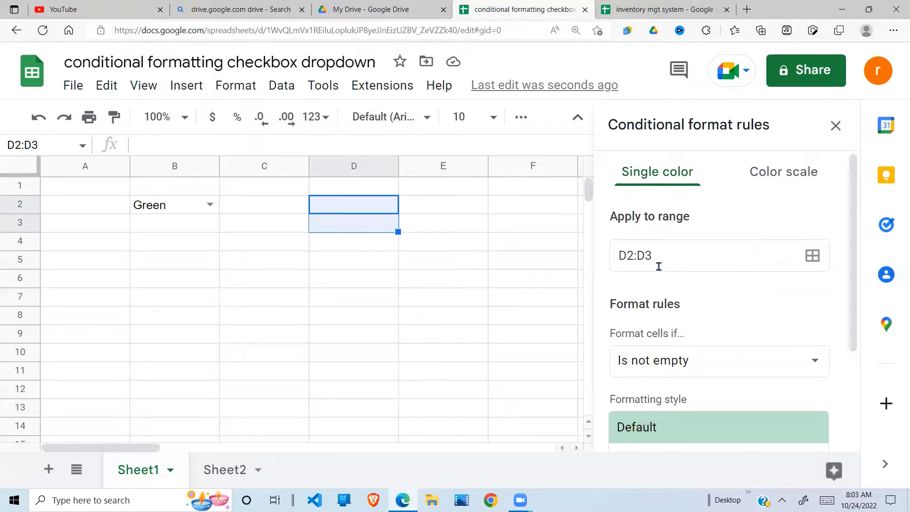
left_click_drag(854, 259, 851, 332)
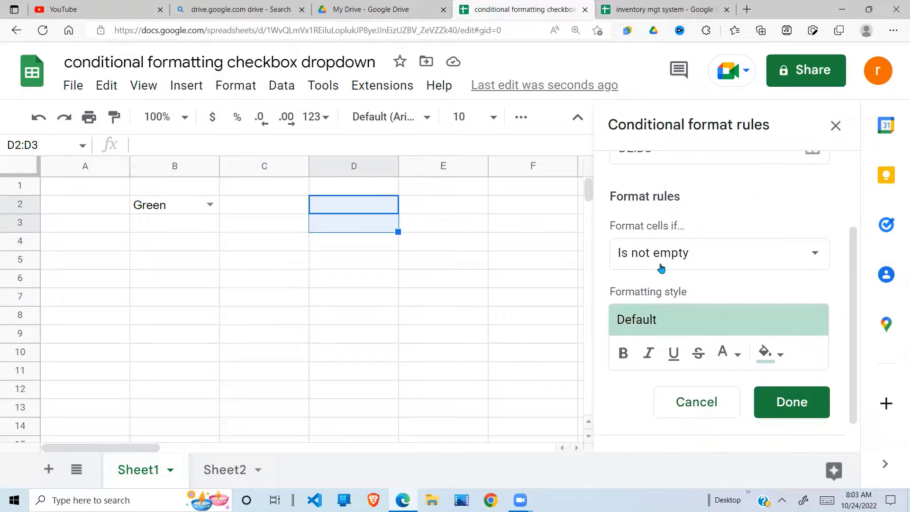
left_click(814, 259)
left_click_drag(791, 258, 772, 422)
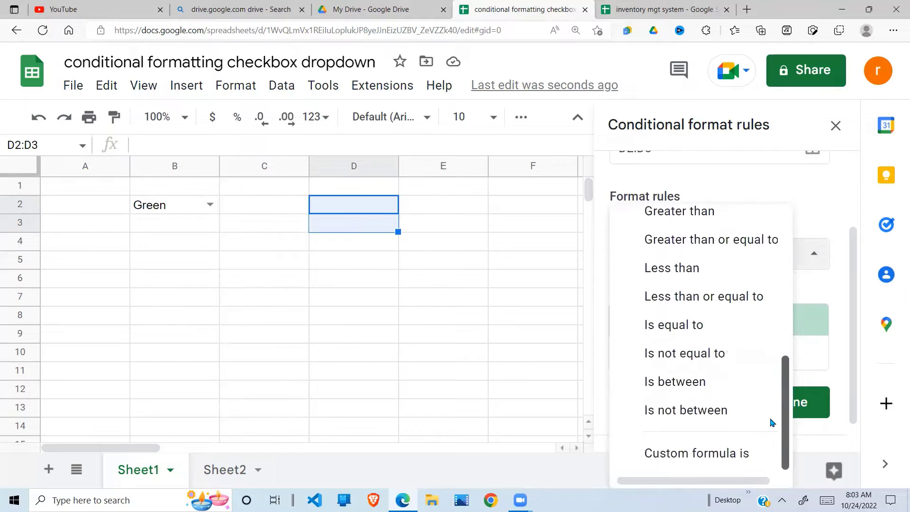
left_click(709, 457)
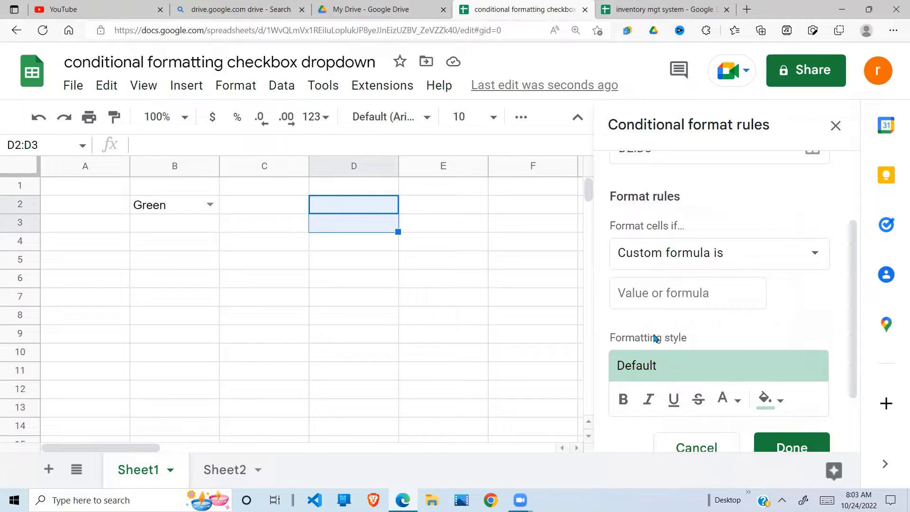
Enter =$B$2="Red" as the rule's custom formula.
left_click(645, 295)
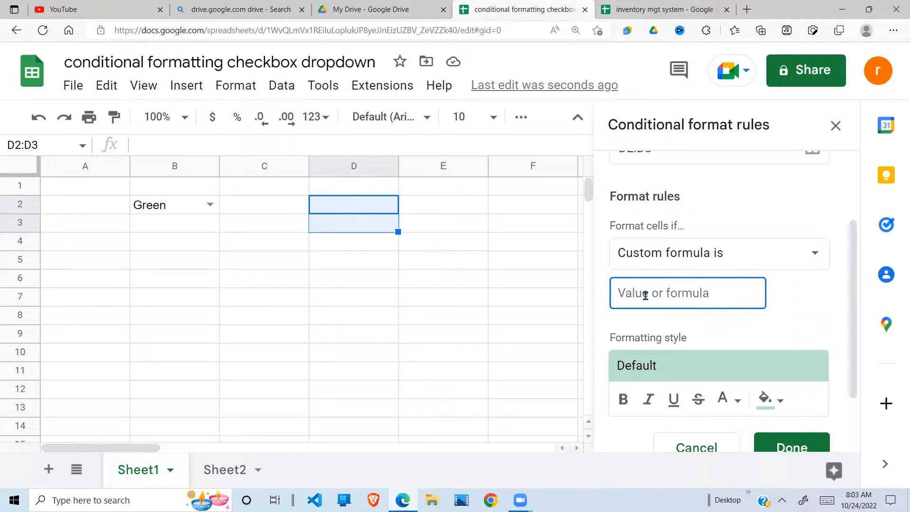
type("=$B")
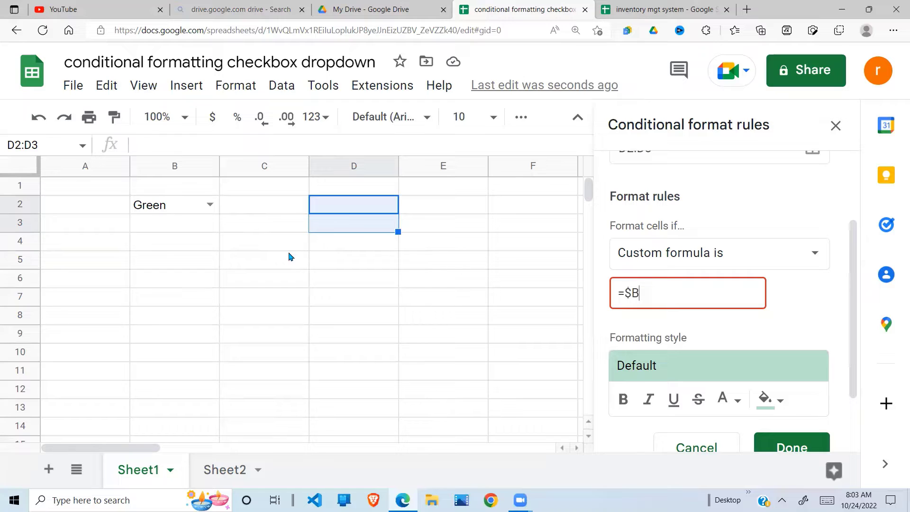
type("$")
type("@")
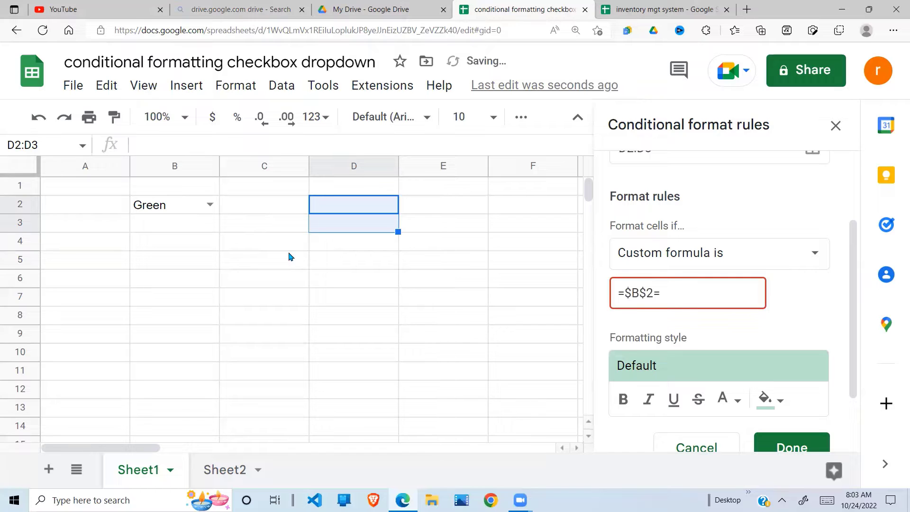
type("\"Red\"")
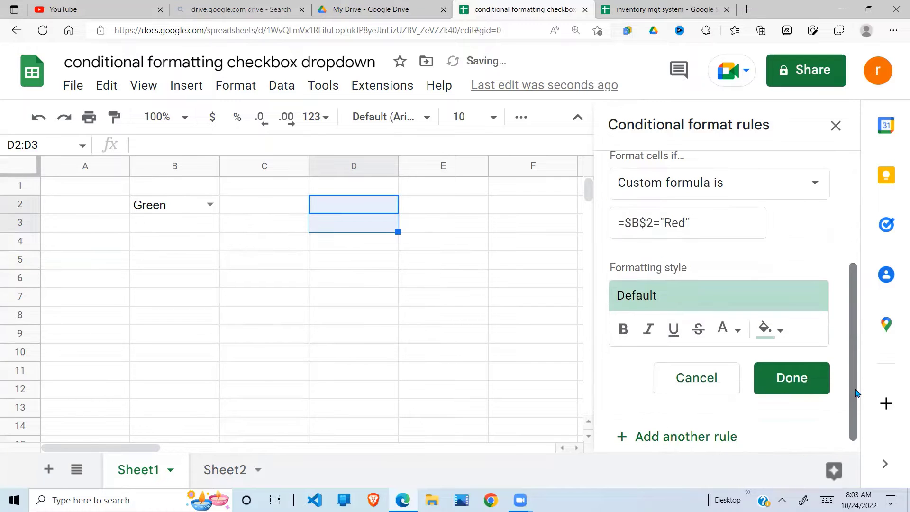
Set the rule's fill color to red and save the rule.
scroll(856, 367, "down", 2)
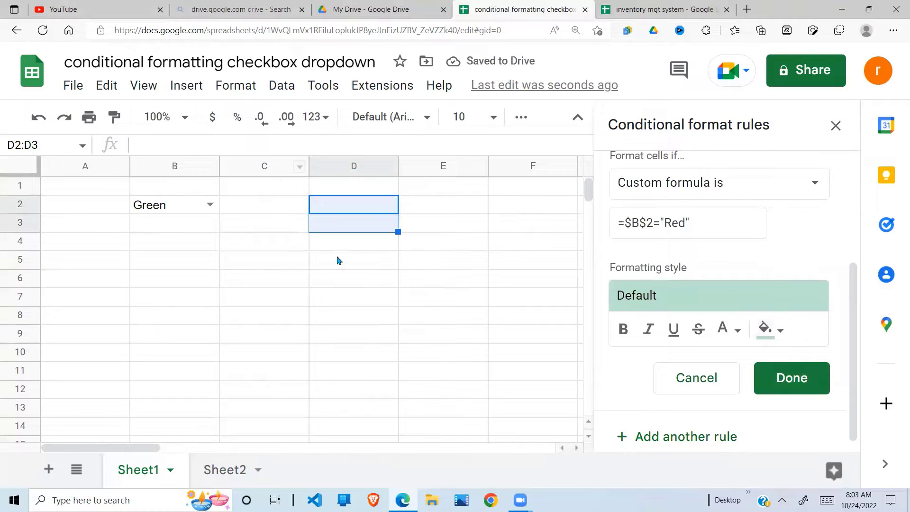
left_click(778, 333)
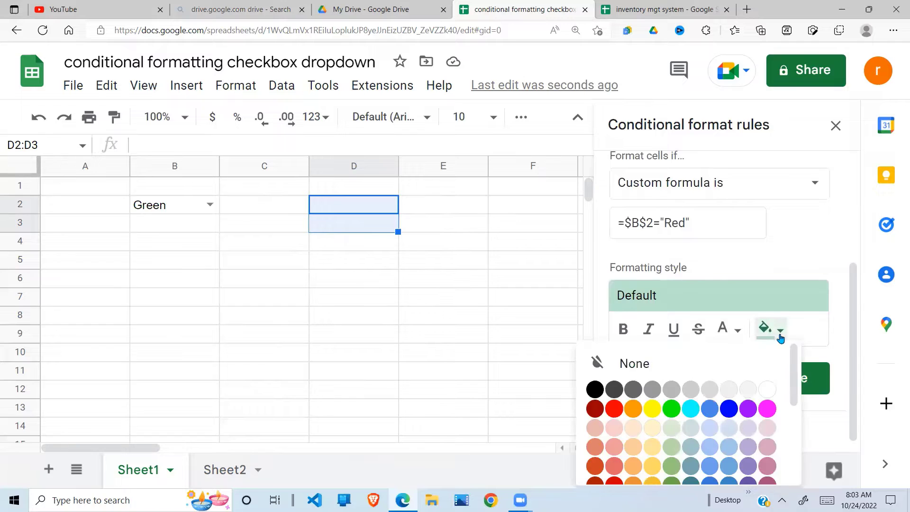
left_click(614, 408)
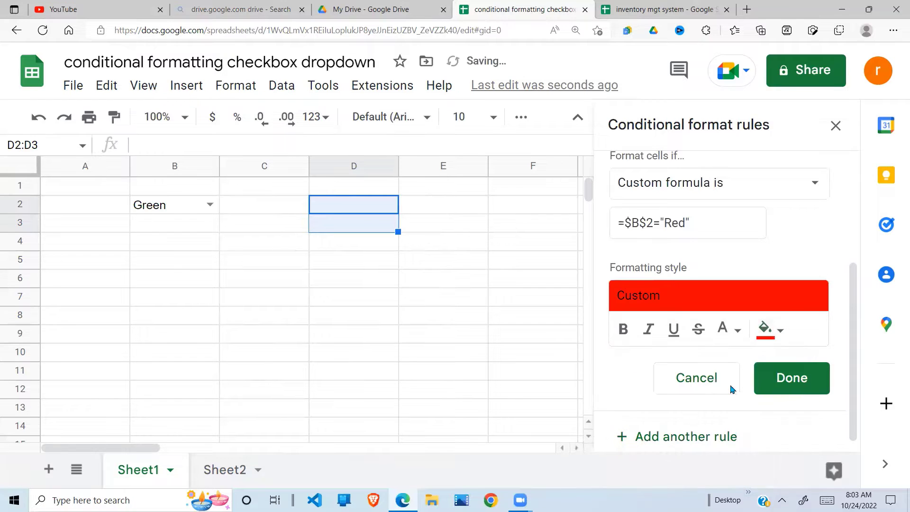
left_click(800, 378)
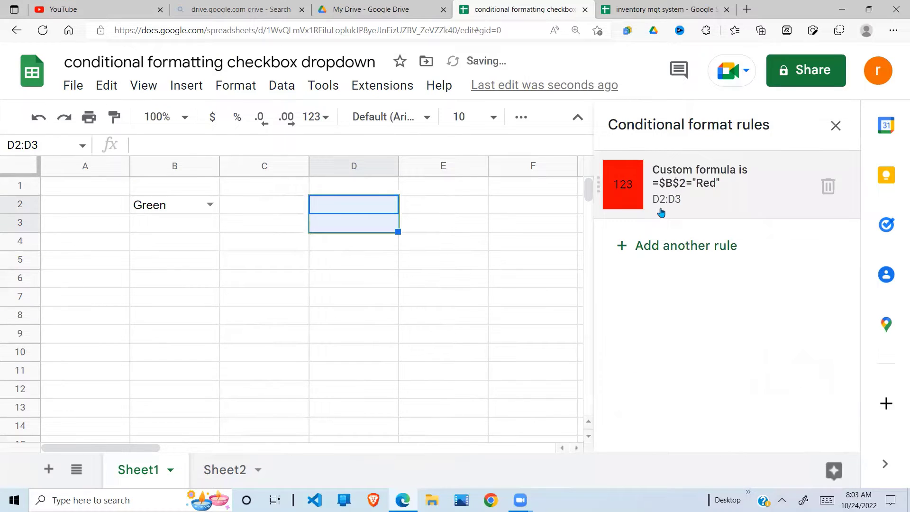
Copy the custom formula from the existing red rule and close that rule.
left_click(713, 189)
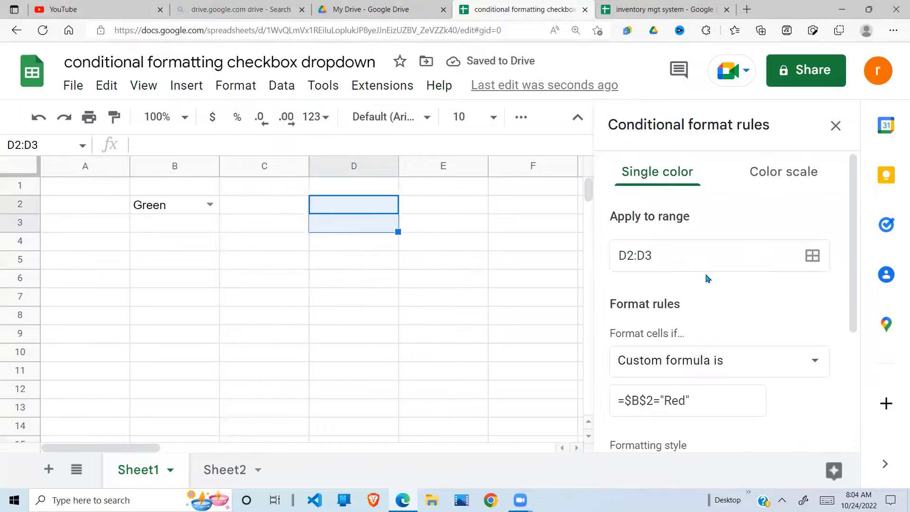
scroll(853, 223, "down", 3)
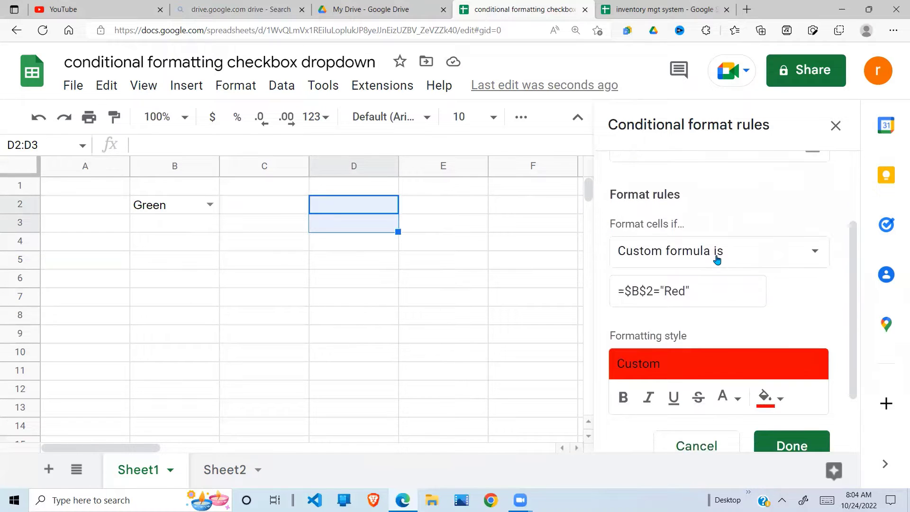
left_click_drag(704, 289, 592, 296)
key("ctrl+c")
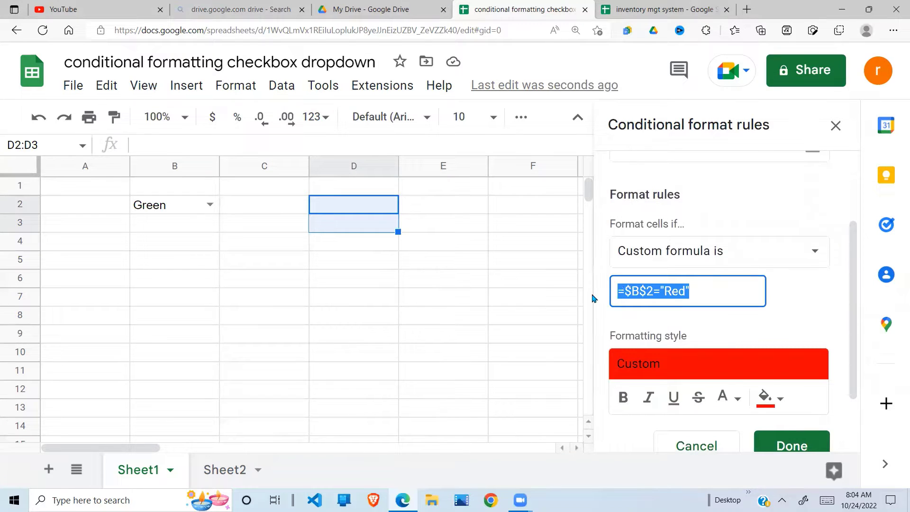
left_click(794, 450)
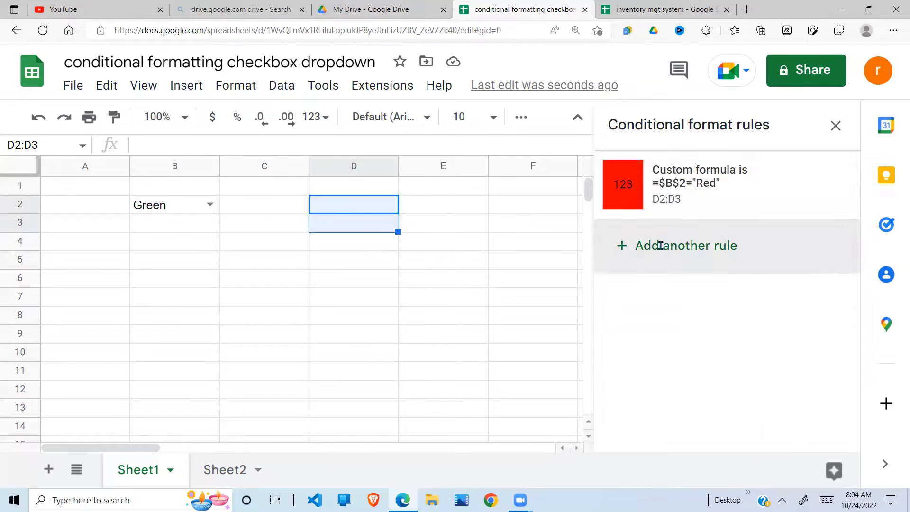
Add another rule for D2:D3 with the Custom formula is condition and paste the copied formula into it.
left_click(659, 245)
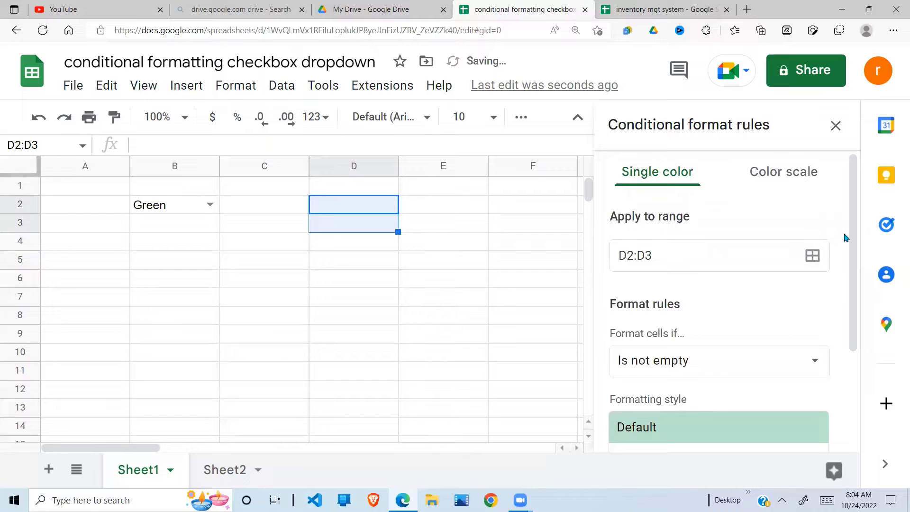
scroll(844, 237, "down", 3)
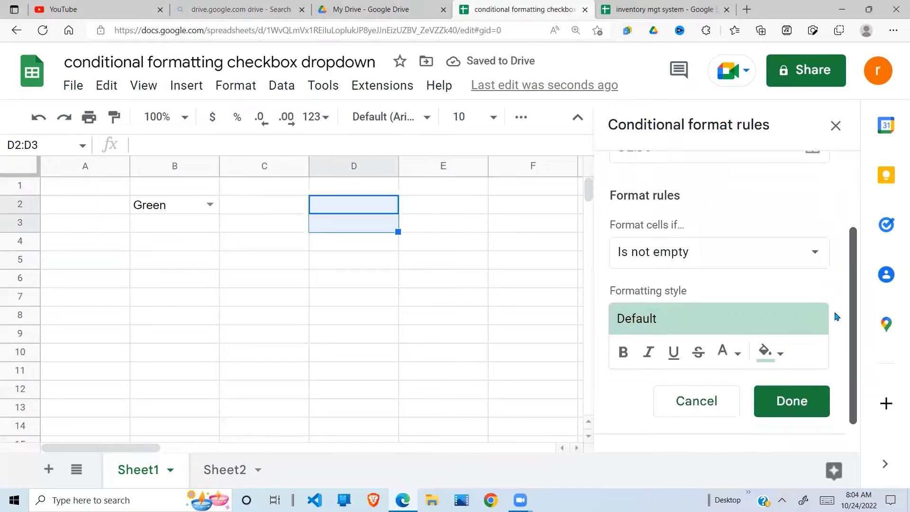
left_click(814, 245)
scroll(767, 379, "down", 8)
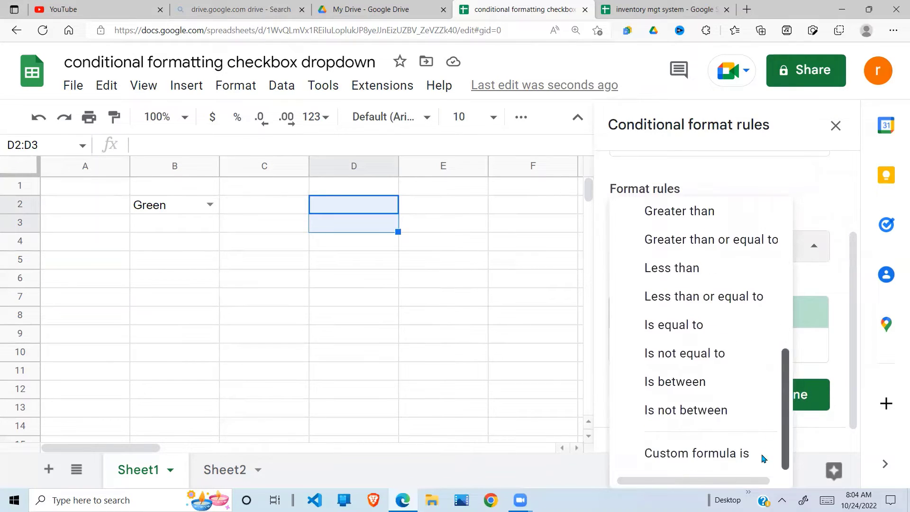
left_click(733, 456)
left_click(640, 286)
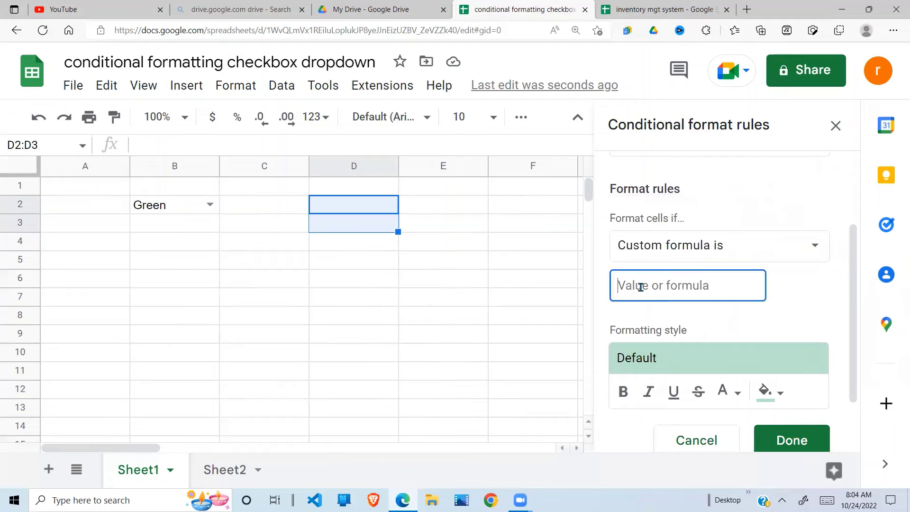
key("ctrl+v")
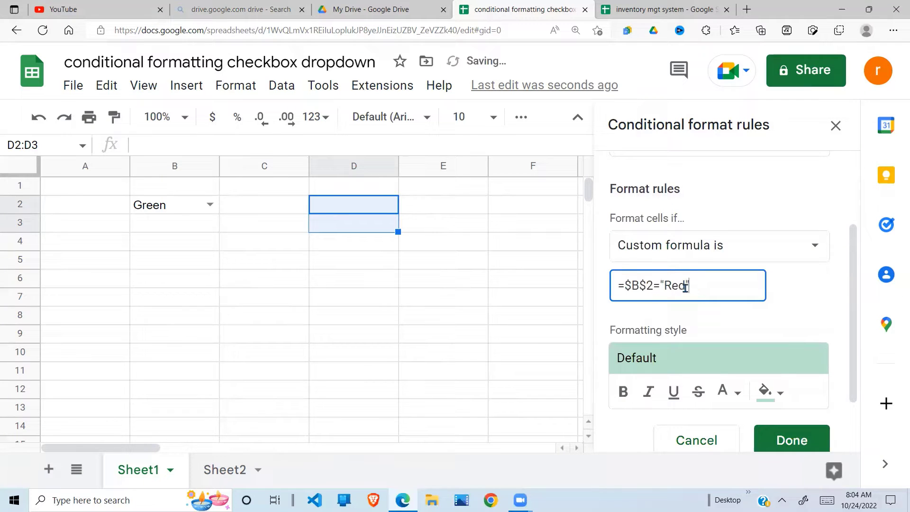
Change the new rule's custom formula to =$B$2="Blue".
key("BackSpace")
key("BackSpace")
key("BackSpace")
type("Blue")
Set the Blue rule's fill color to blue and save the rule.
left_click(770, 392)
left_click(633, 303)
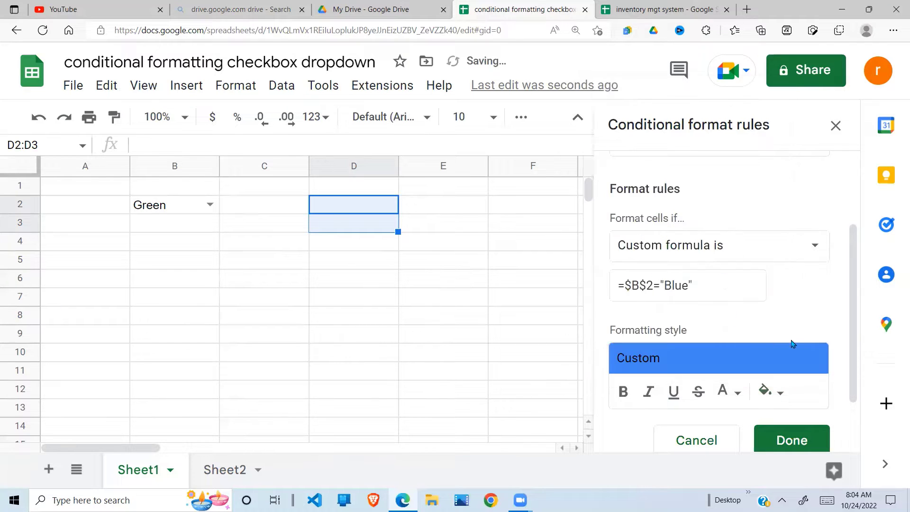
scroll(854, 365, "down", 3)
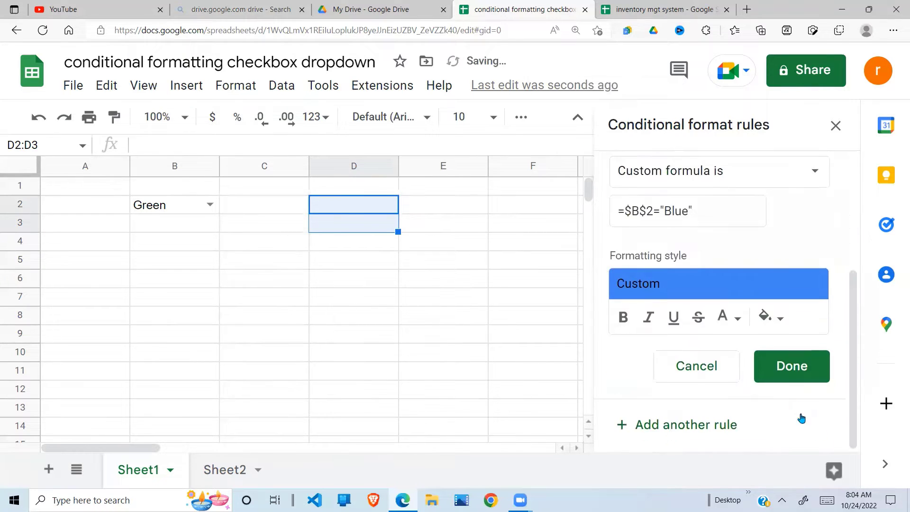
left_click(789, 366)
Add a third rule for D2:D3 using the Custom formula is condition.
left_click(677, 319)
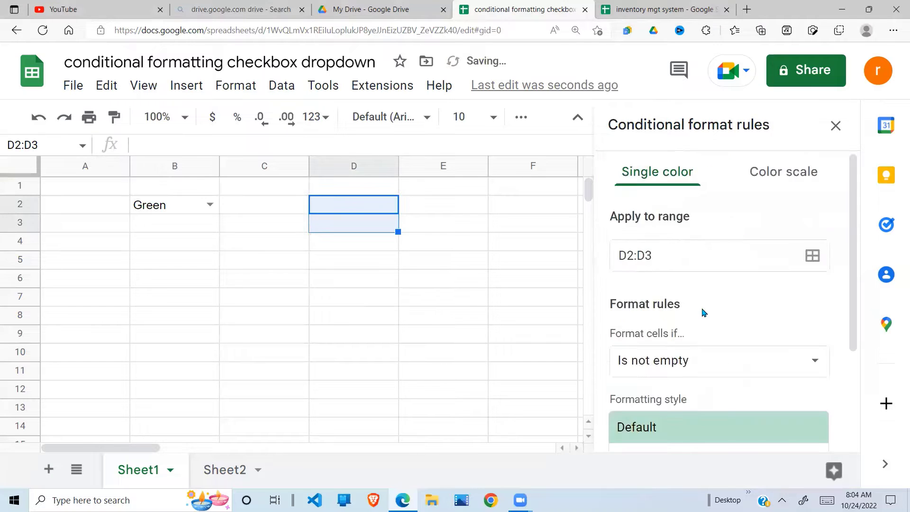
left_click(816, 359)
left_click_drag(784, 346, 784, 443)
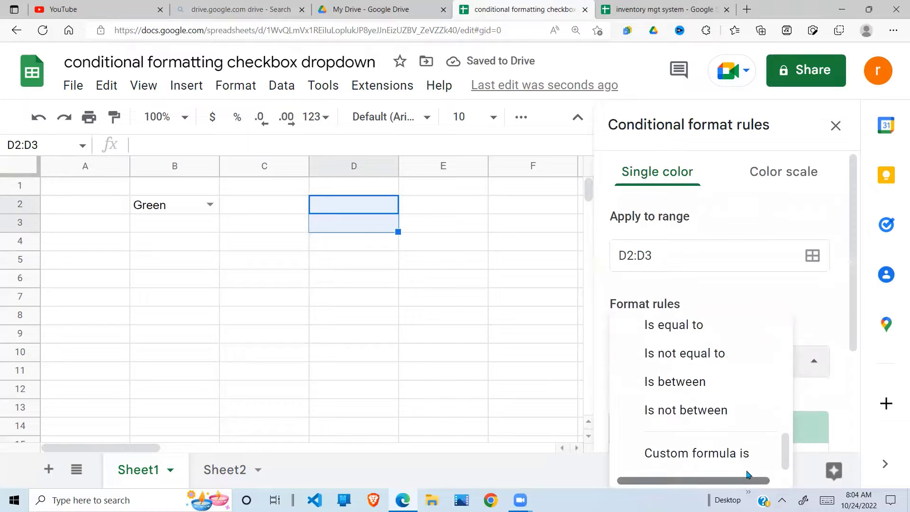
left_click(705, 460)
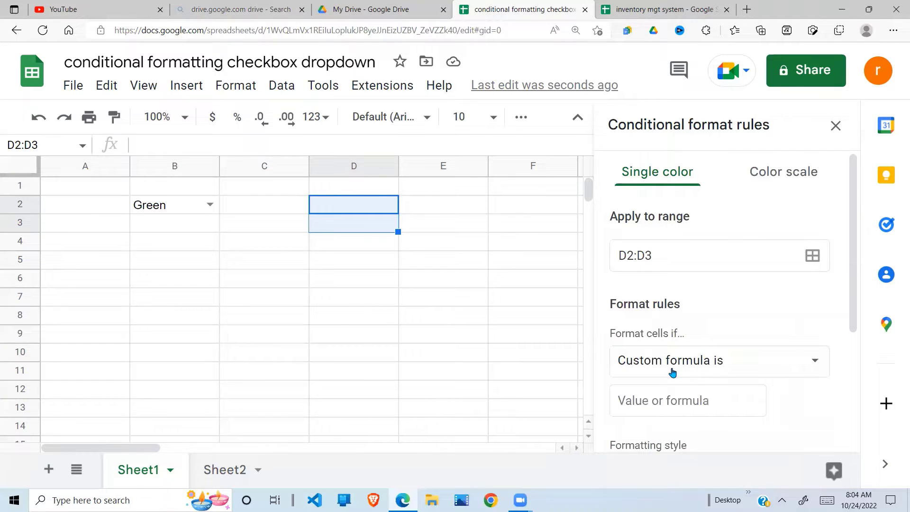
left_click(647, 367)
left_click(503, 356)
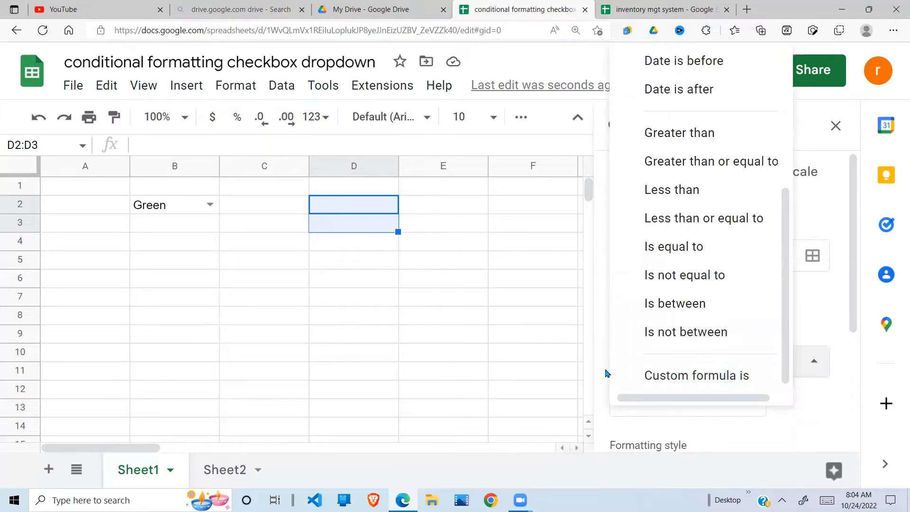
Paste the copied formula into the third rule and change it to =$B$2="Green".
left_click(653, 403)
key("ctrl+v")
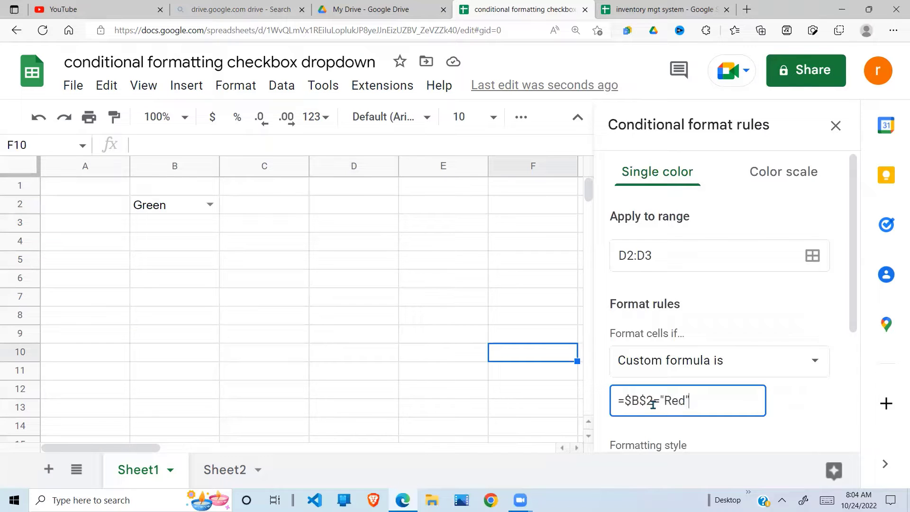
left_click(684, 400)
key("BackSpace")
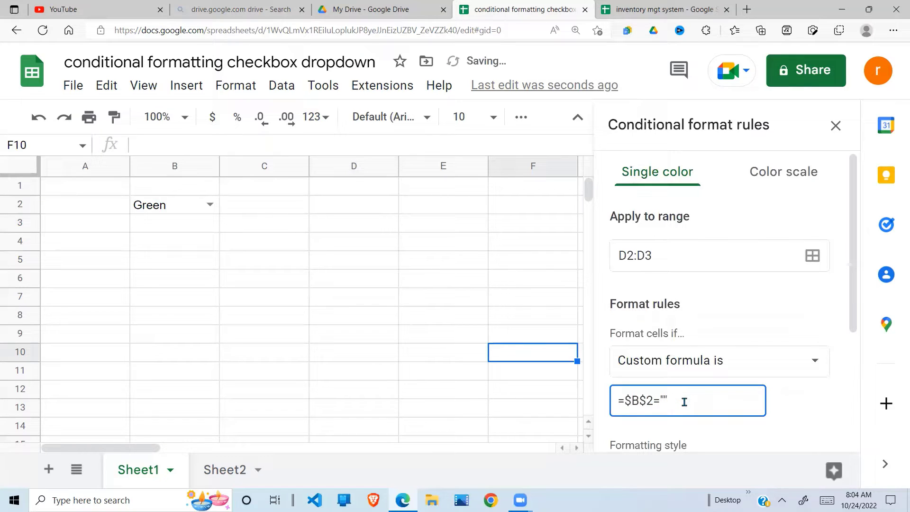
type("Green")
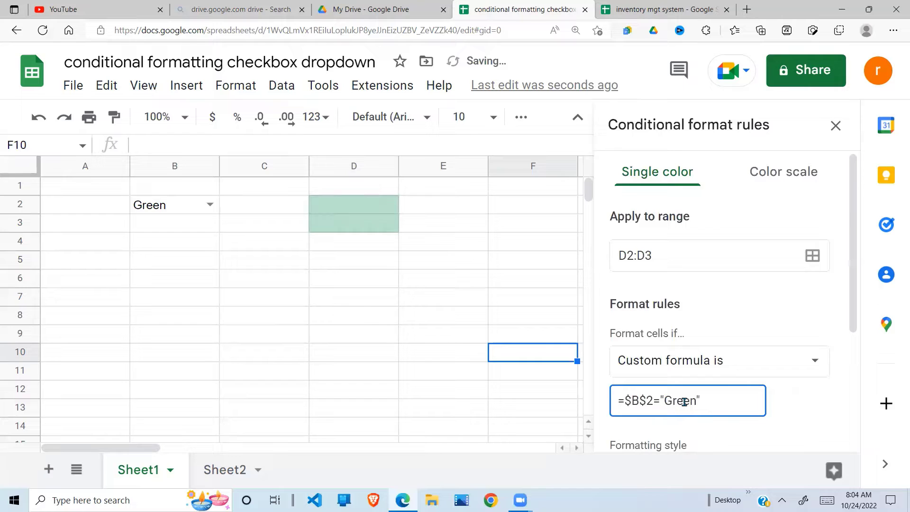
Set the Green rule's fill color to bright green and save the rule.
left_click(769, 398)
scroll(769, 379, "down", 3)
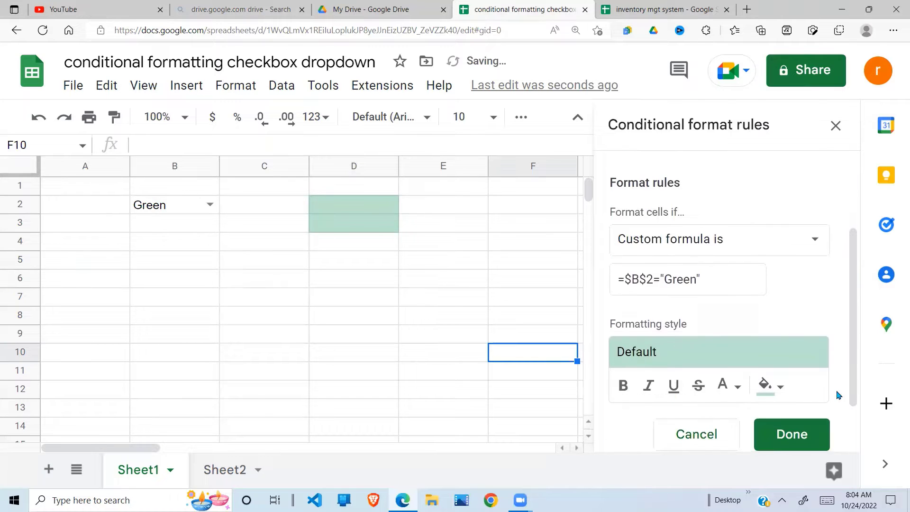
left_click(775, 384)
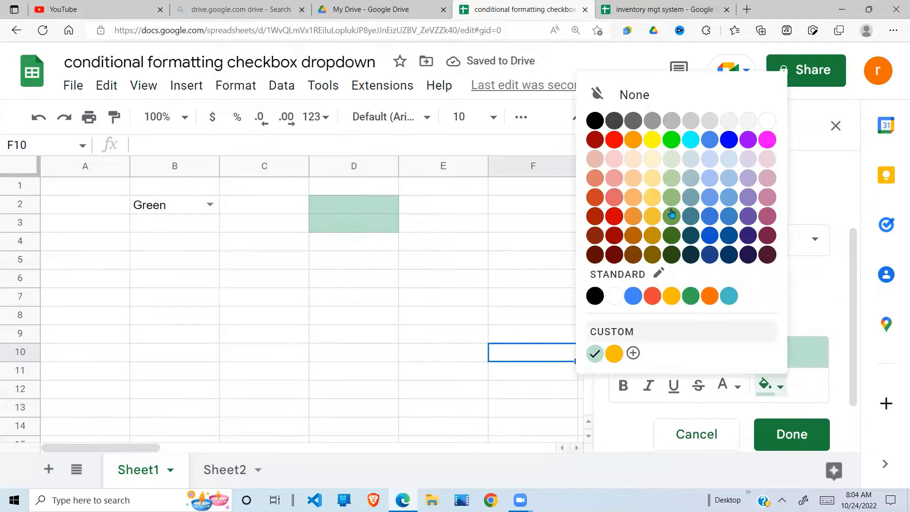
left_click(671, 140)
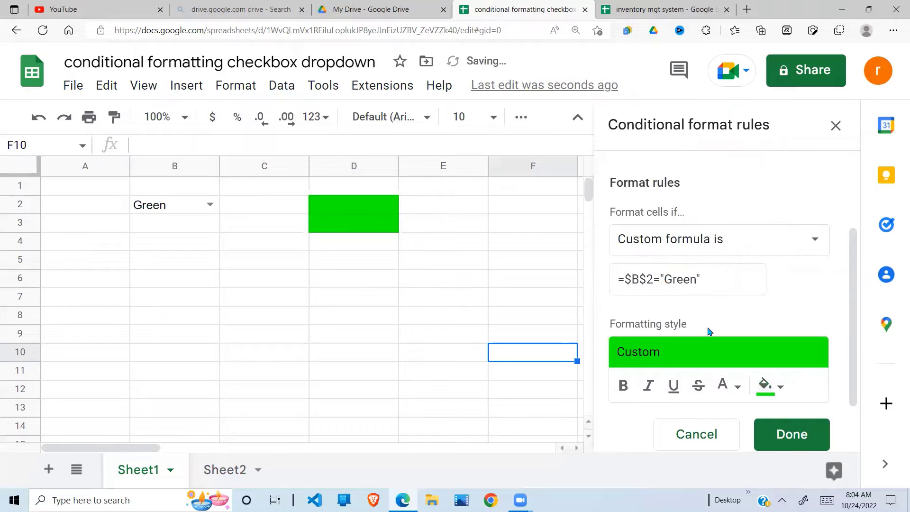
left_click(803, 446)
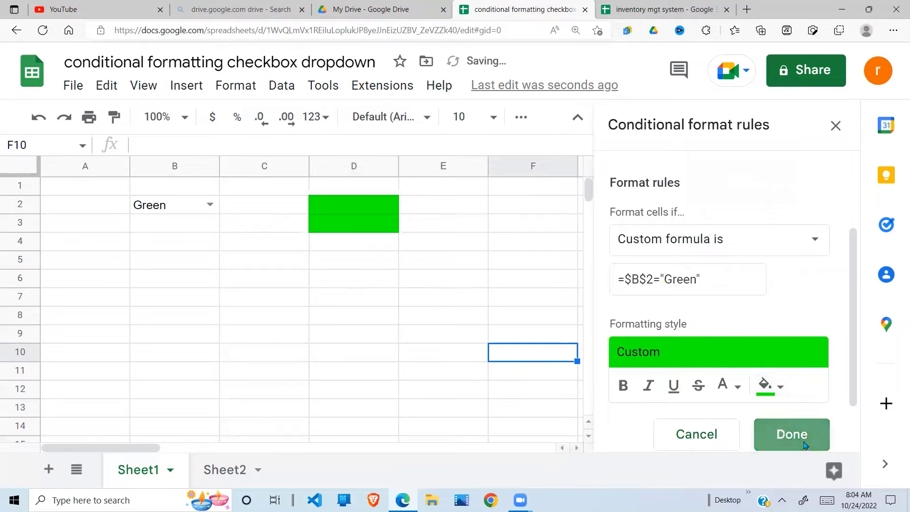
left_click(411, 382)
left_click(332, 313)
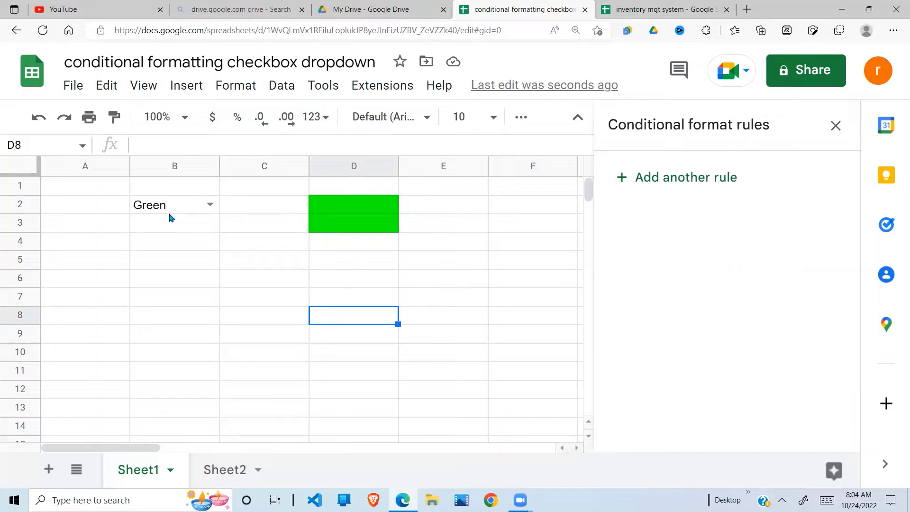
Test the rules by clearing B2 and choosing Red, Blue and Green in turn from its dropdown.
left_click(193, 206)
key("Delete")
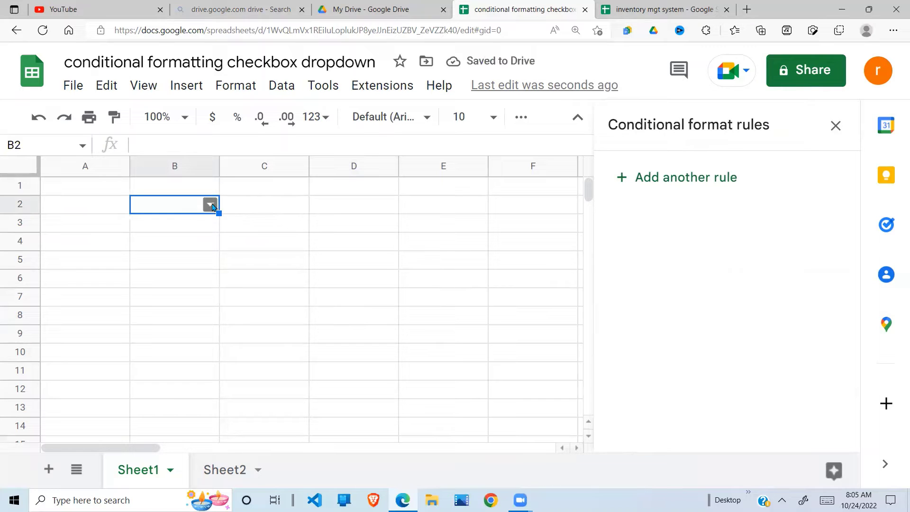
left_click(210, 204)
left_click(151, 227)
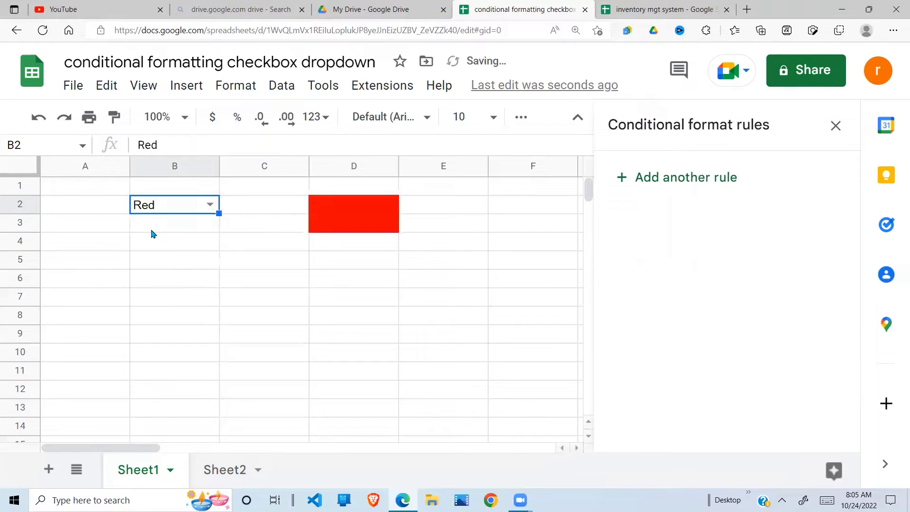
left_click(210, 204)
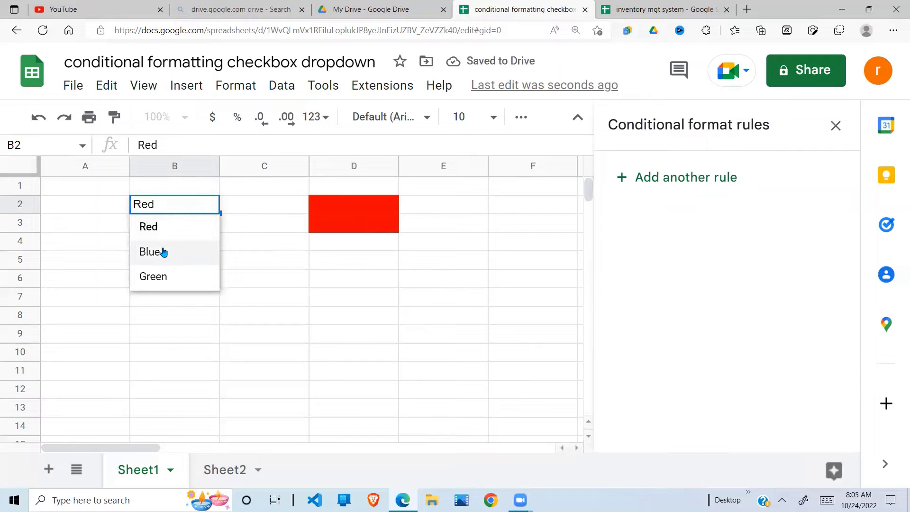
left_click(163, 252)
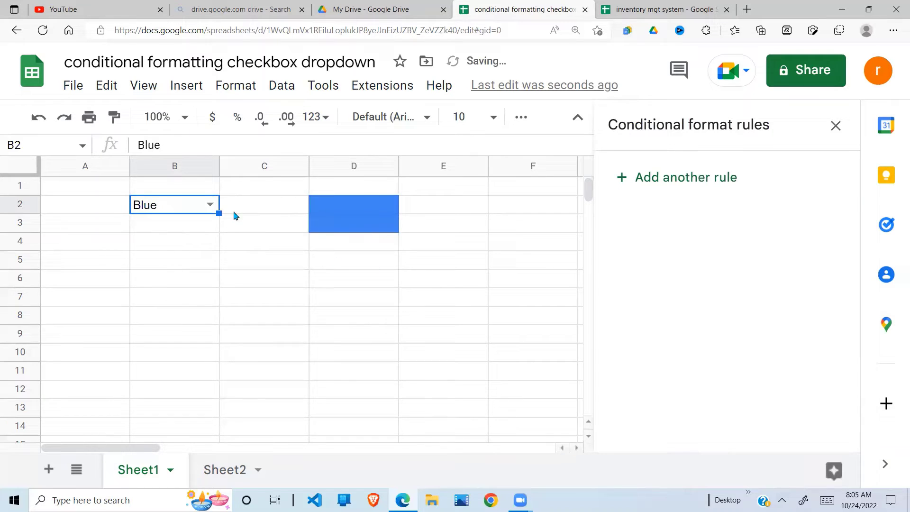
left_click(210, 204)
left_click(162, 279)
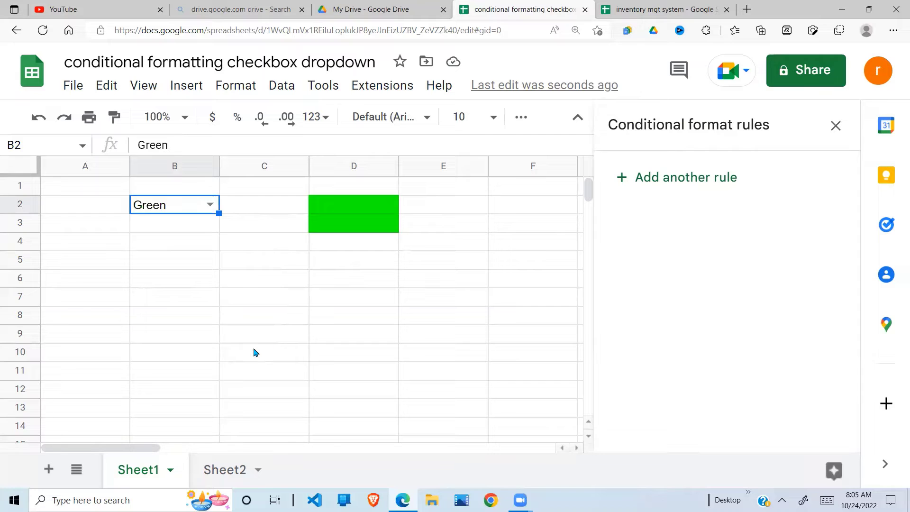
Insert checkboxes in cells B5:B6.
left_click(188, 270)
left_click(183, 264)
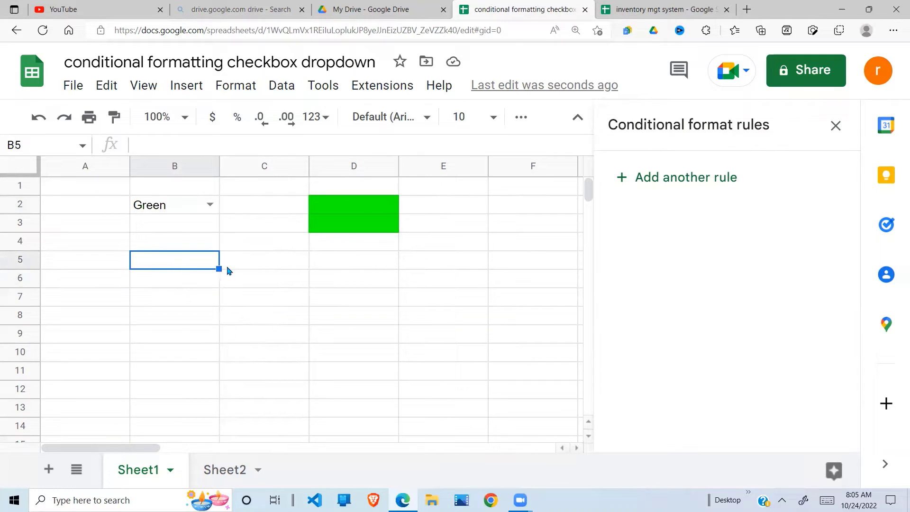
left_click_drag(194, 264, 195, 284)
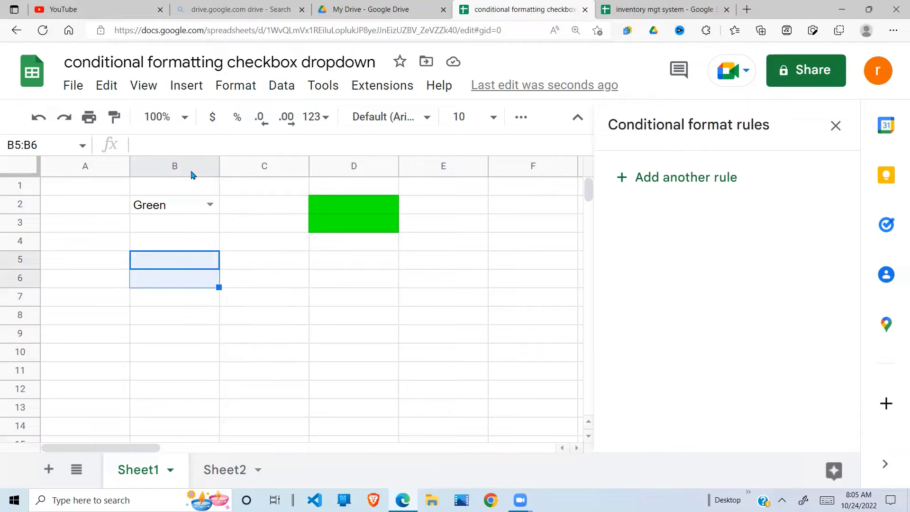
left_click(187, 88)
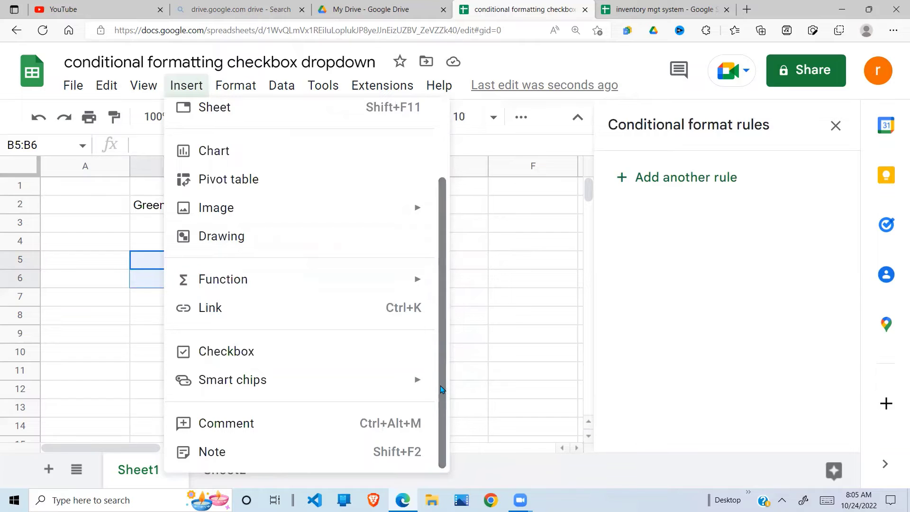
scroll(442, 436, "up", 1)
scroll(442, 436, "down", 1)
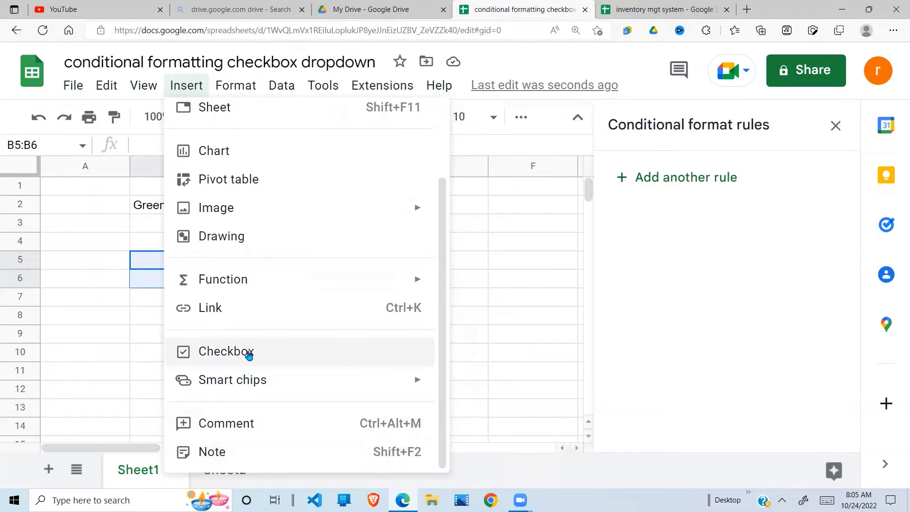
left_click(250, 356)
left_click(149, 300)
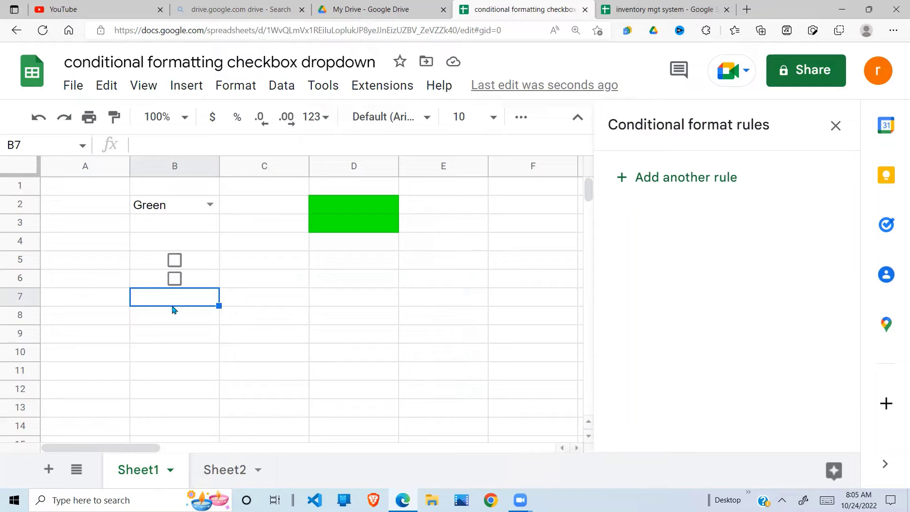
left_click(236, 284)
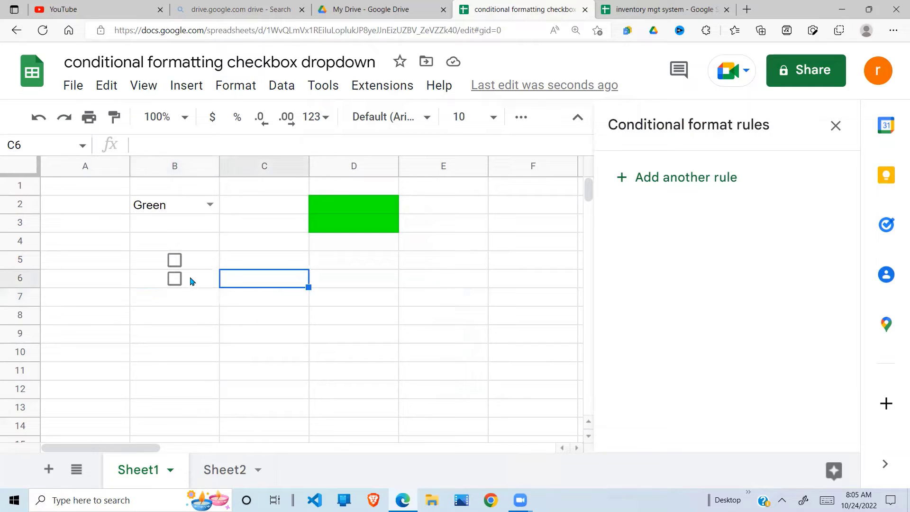
Check and uncheck the B5 checkbox to inspect the cell value behind each state.
left_click(194, 263)
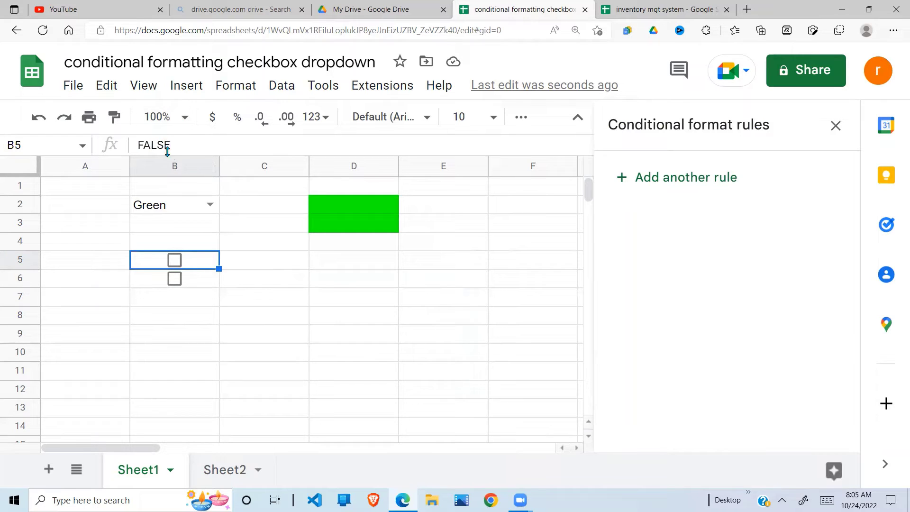
left_click(174, 261)
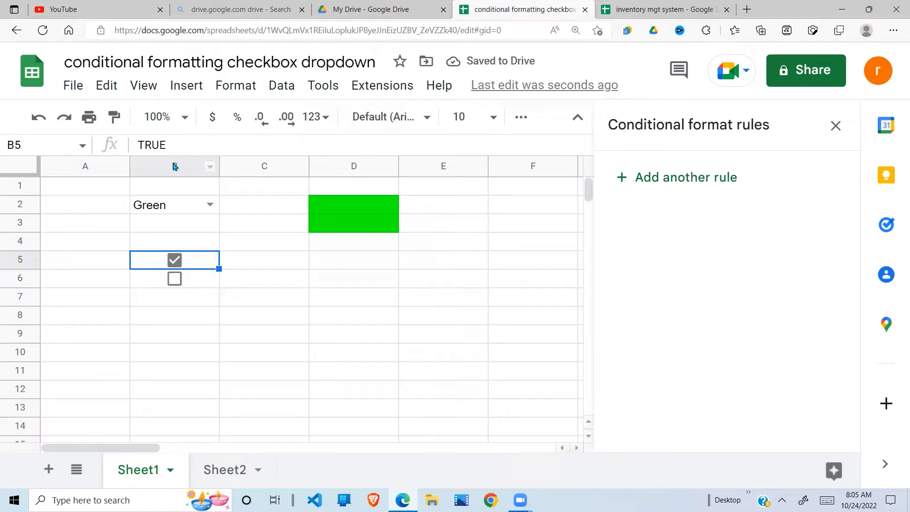
left_click(175, 261)
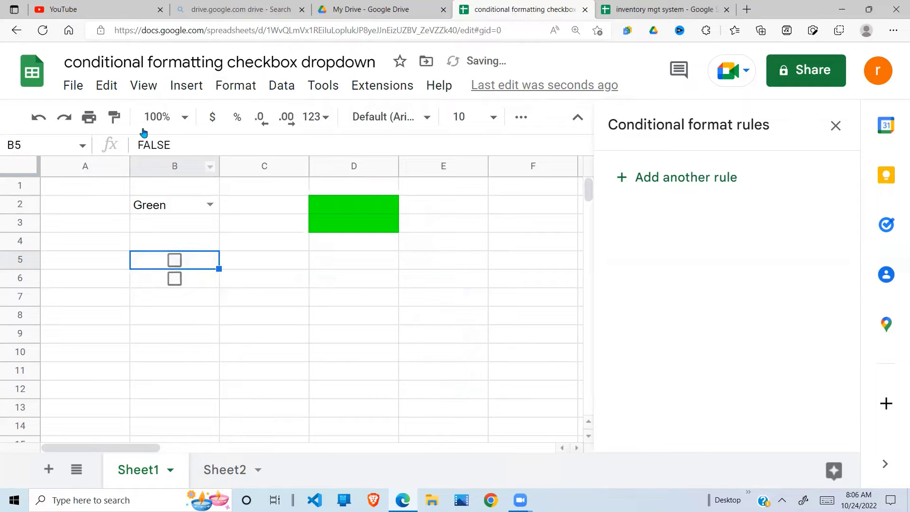
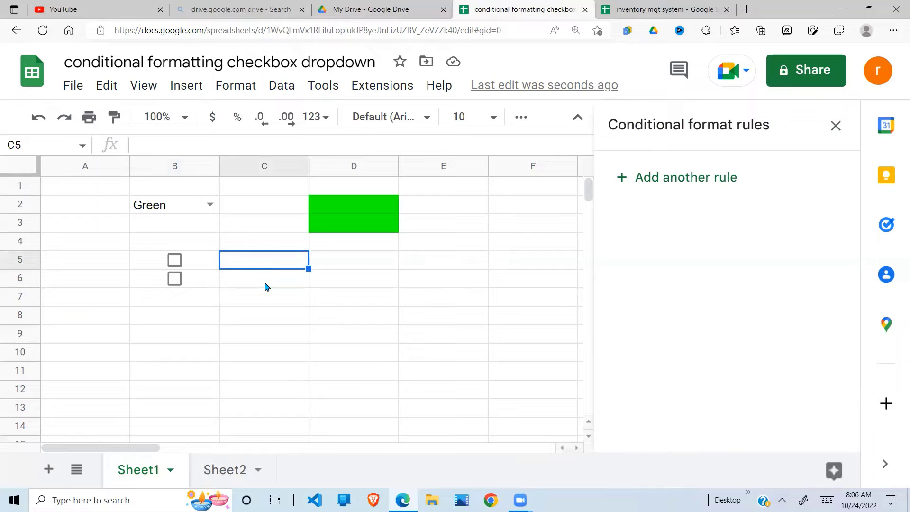
Label the checkboxes by entering "less than 50" in C5 and "more than 50" in C6.
type("le")
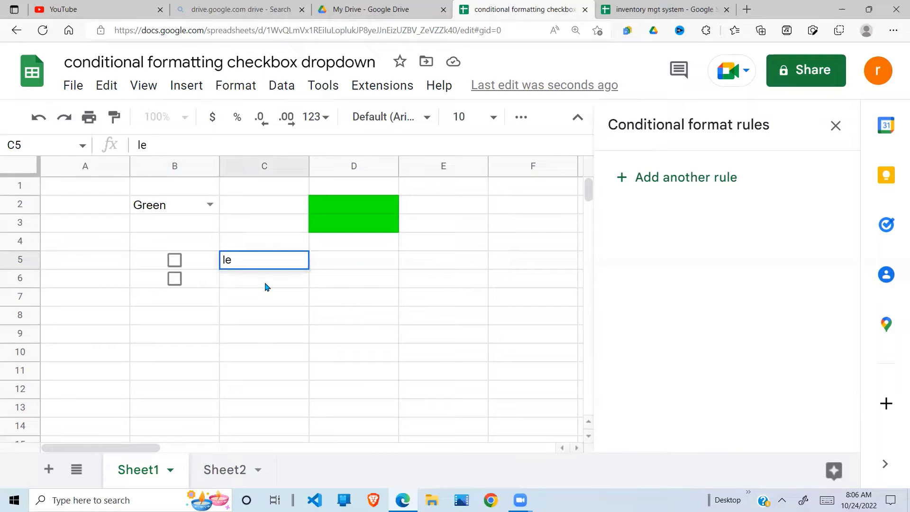
type("ss than 50")
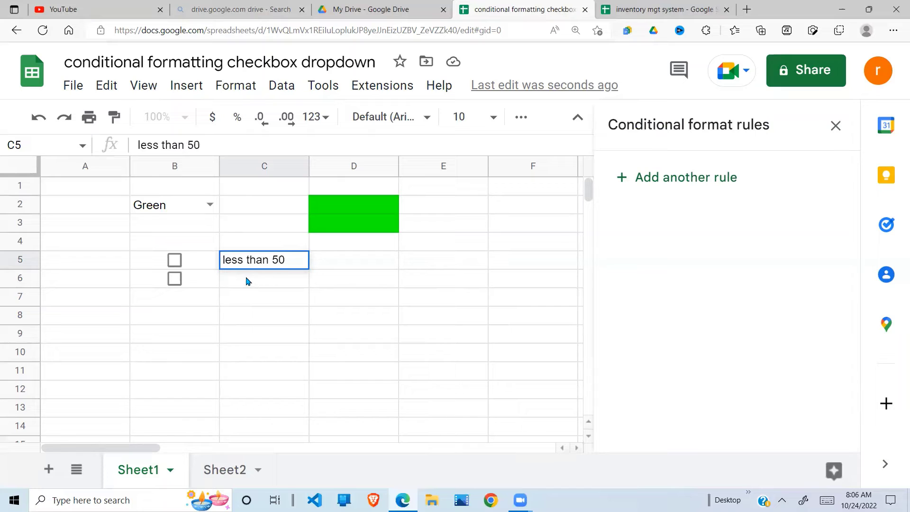
key("Return")
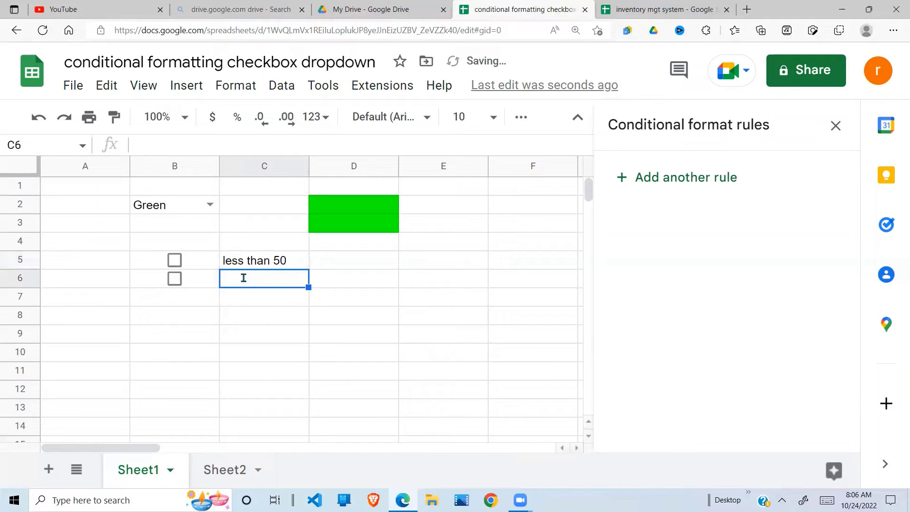
type("more then")
key("BackSpace")
key("BackSpace")
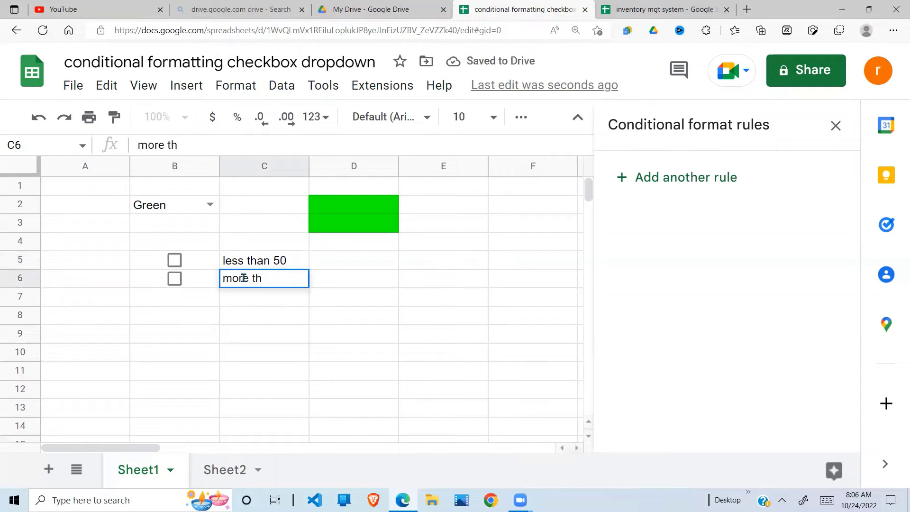
type("an 50")
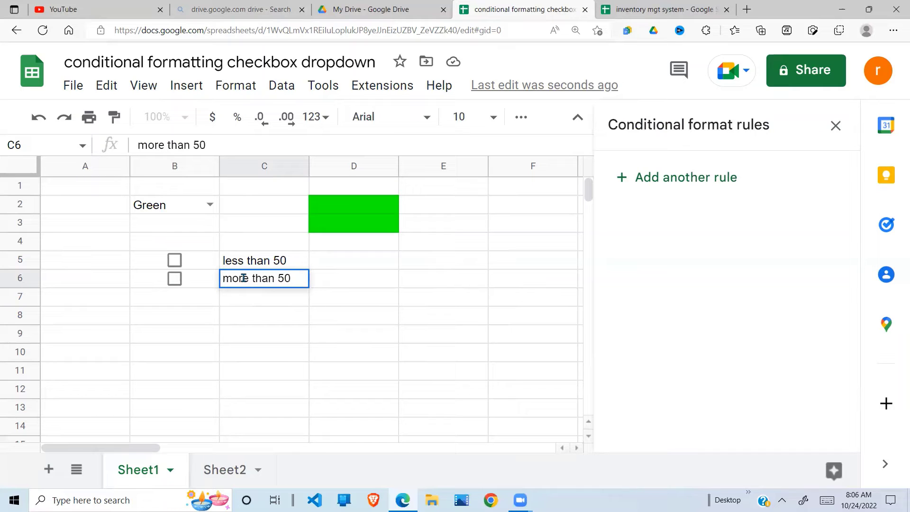
left_click(370, 265)
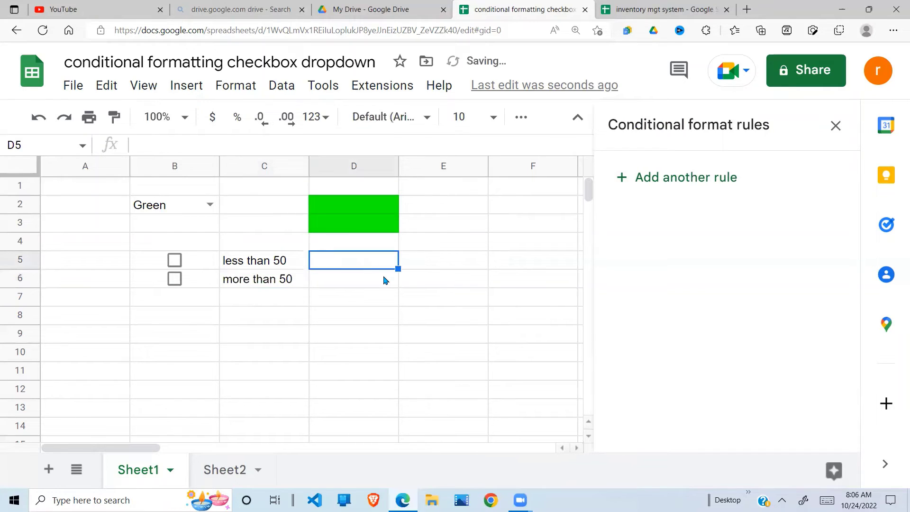
Enter the sample numbers 30, 56, 20, 60 and 70 in cells D5 through D9.
type("30")
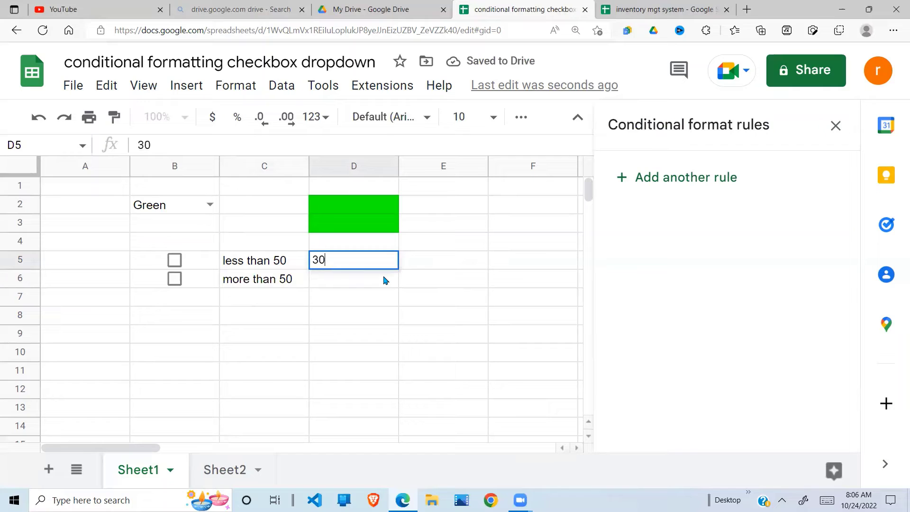
key("Return")
type("50")
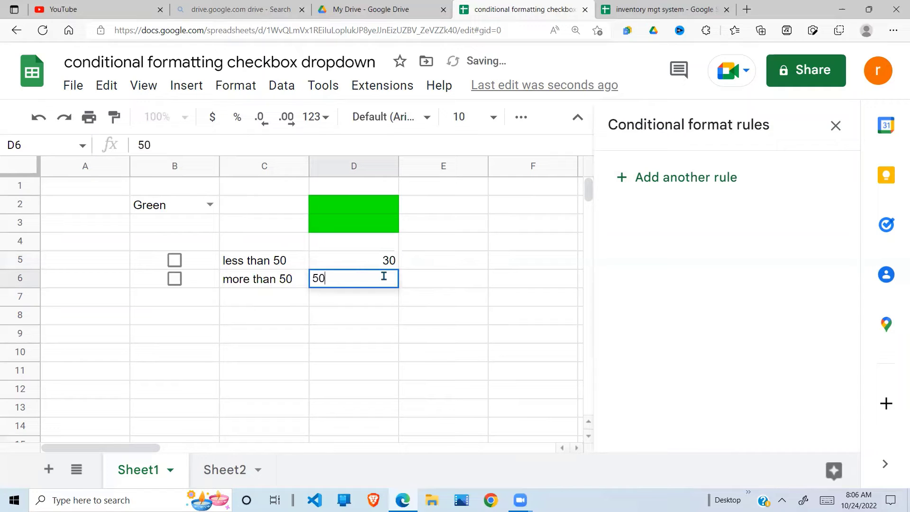
key("BackSpace")
type("6")
key("Return")
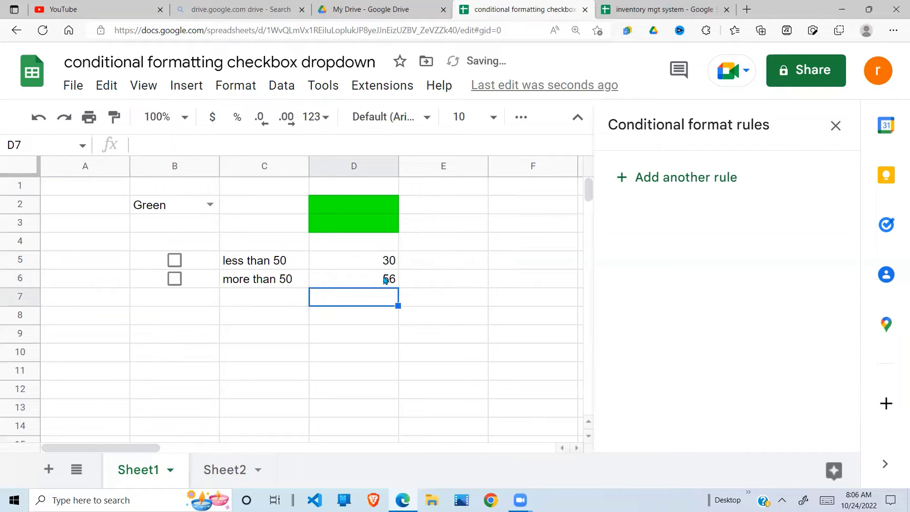
type("20")
key("Return")
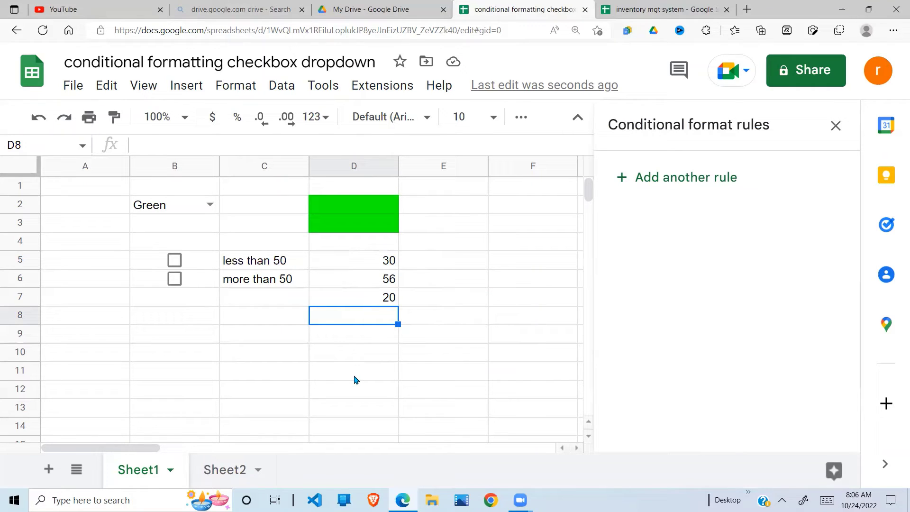
type("60")
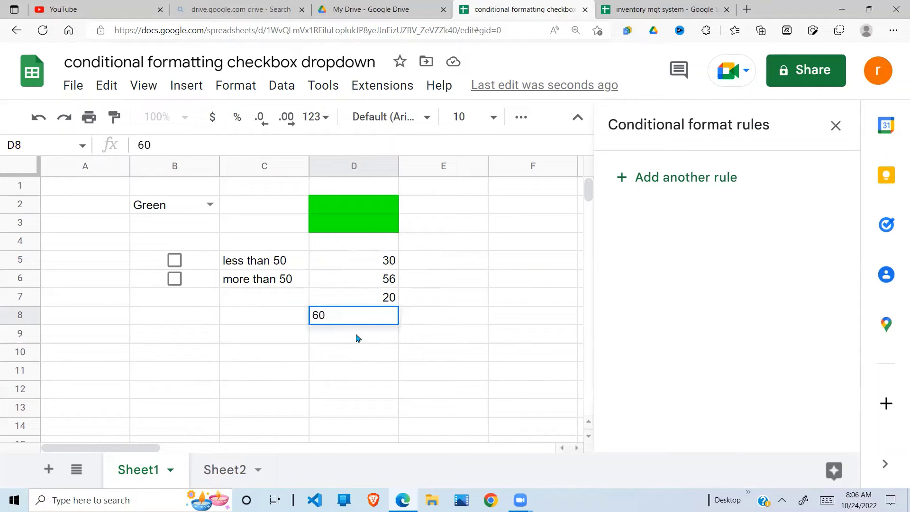
key("Return")
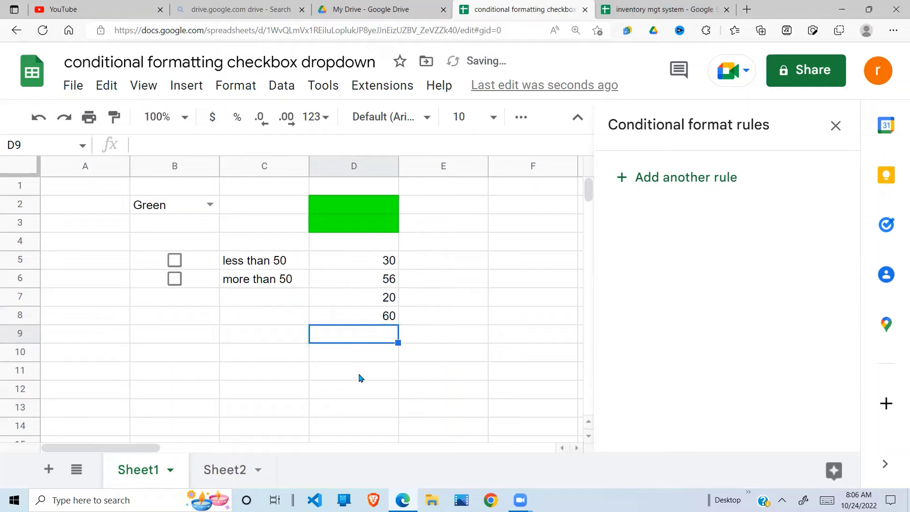
type("70")
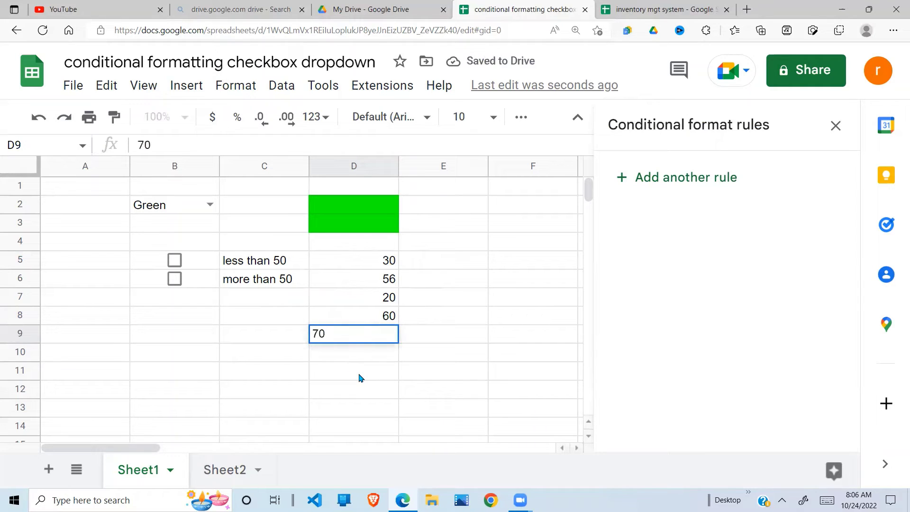
left_click(362, 314)
left_click(367, 335)
left_click(382, 281)
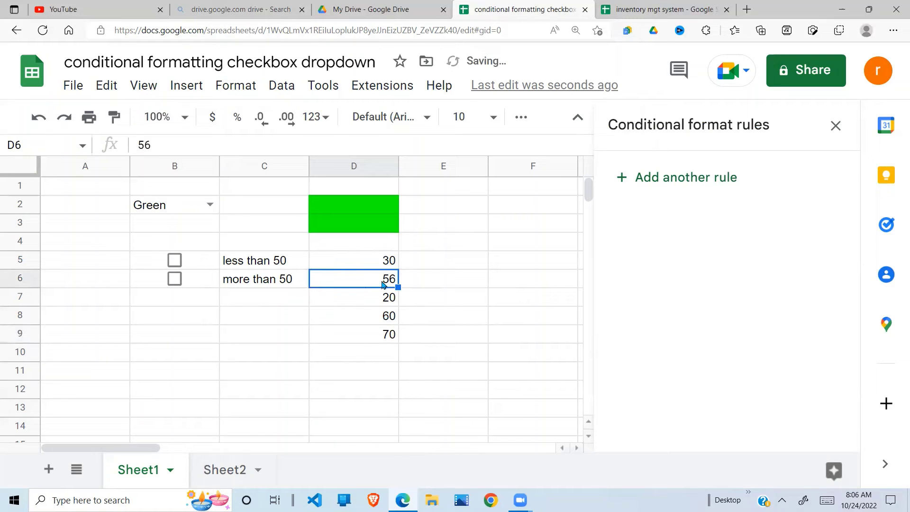
left_click(356, 312)
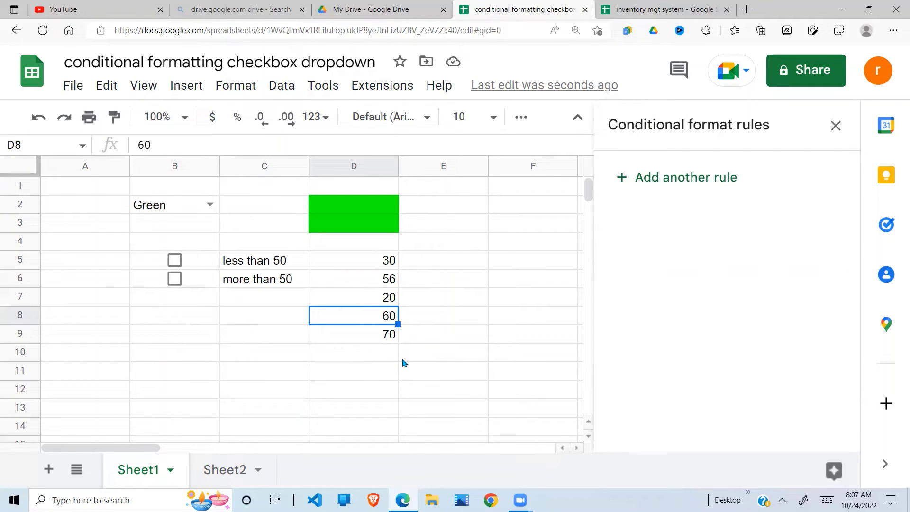
left_click(376, 331)
Start a new conditional format rule for D5:D9 with the condition "Custom formula is".
left_click_drag(382, 259, 384, 337)
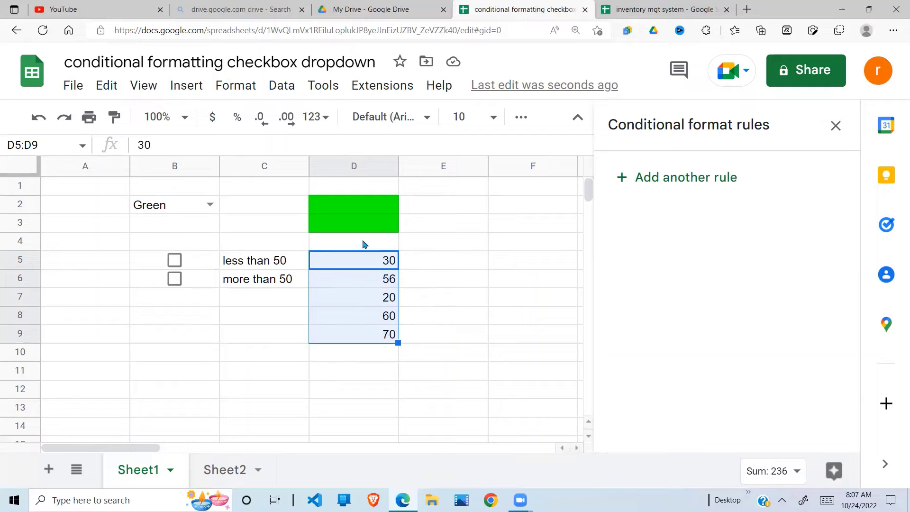
left_click(684, 184)
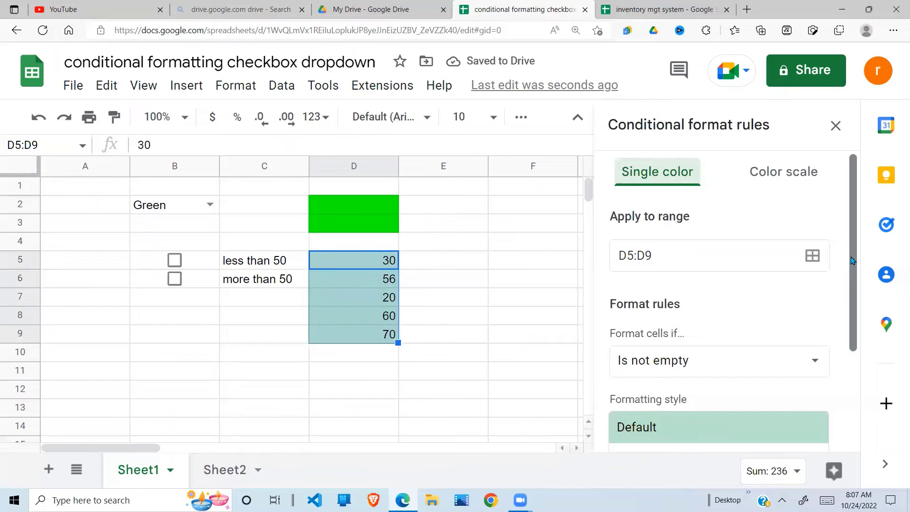
left_click_drag(852, 260, 841, 301)
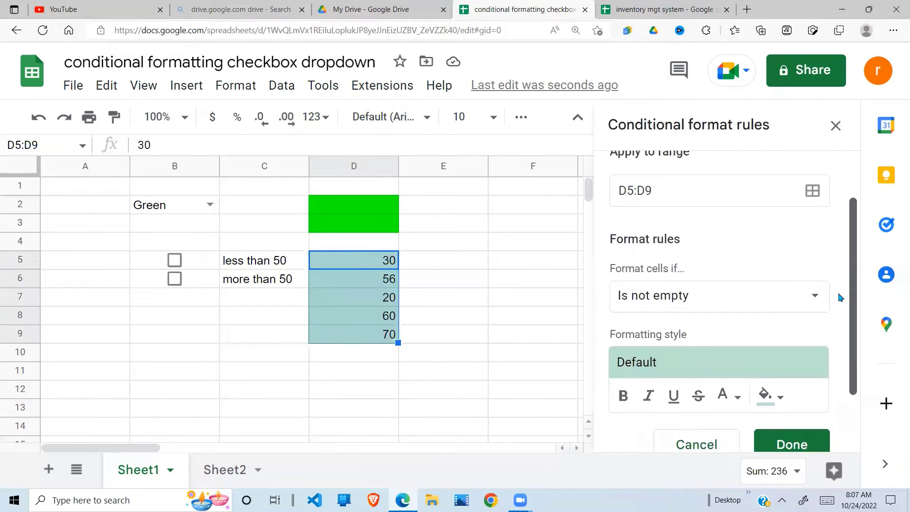
left_click(816, 295)
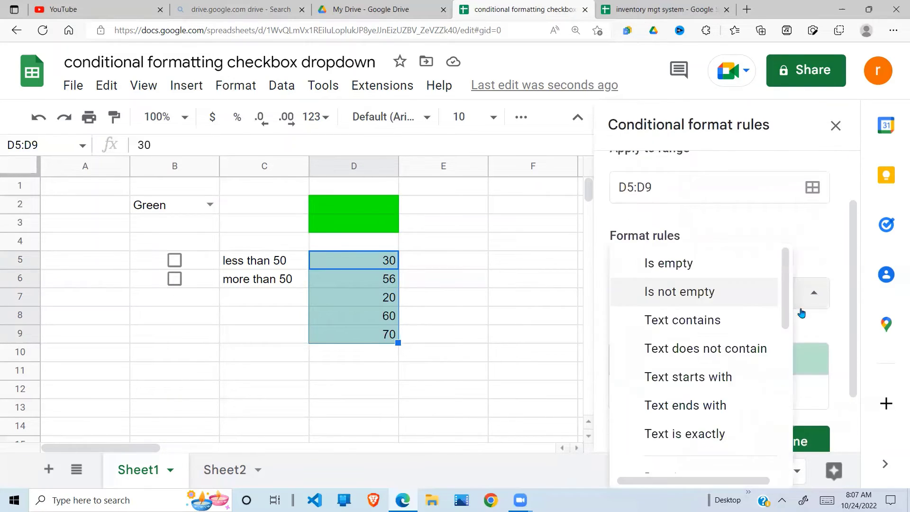
left_click_drag(784, 300, 794, 443)
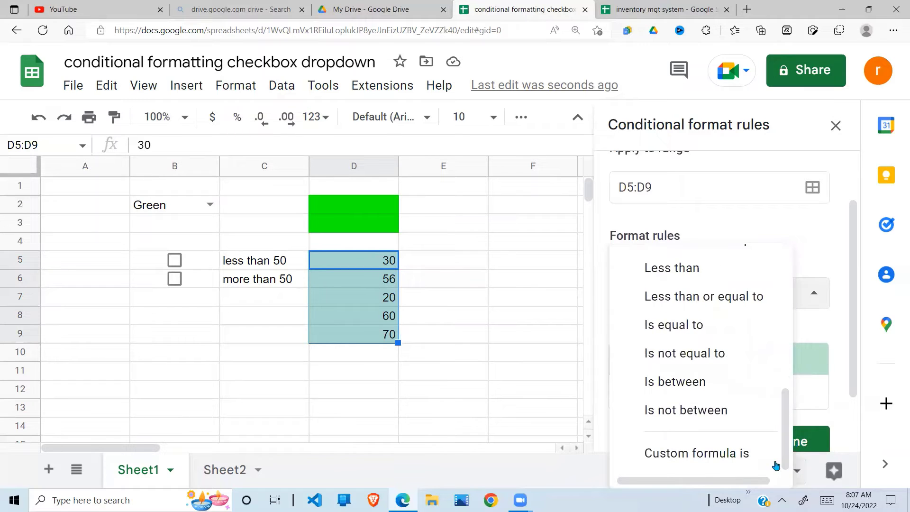
left_click(739, 458)
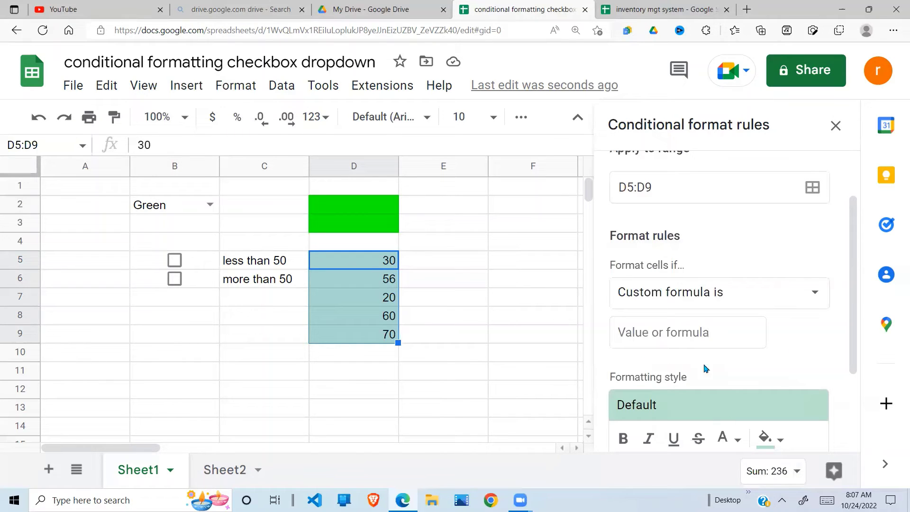
Enter =AND($B$5=TRUE, $D5<50) as the rule's custom formula.
left_click(644, 334)
type("=and")
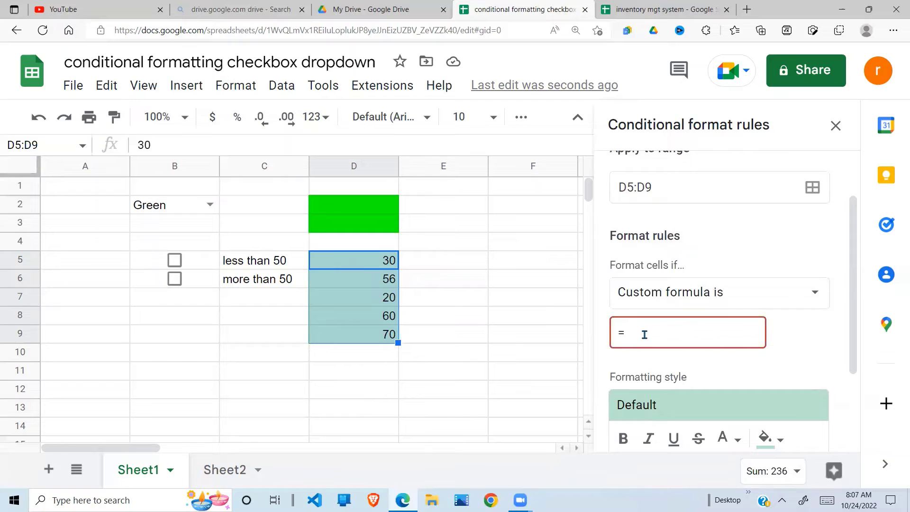
key("BackSpace")
key("BackSpace")
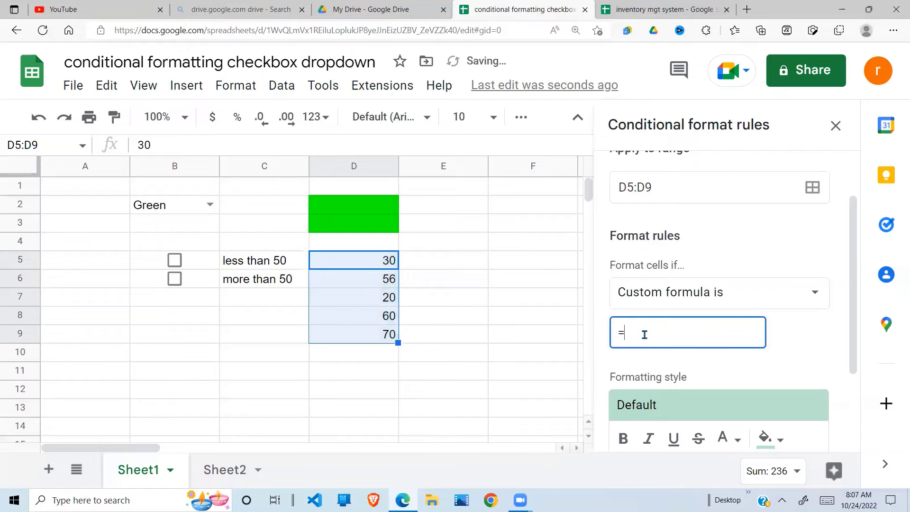
type("AND(")
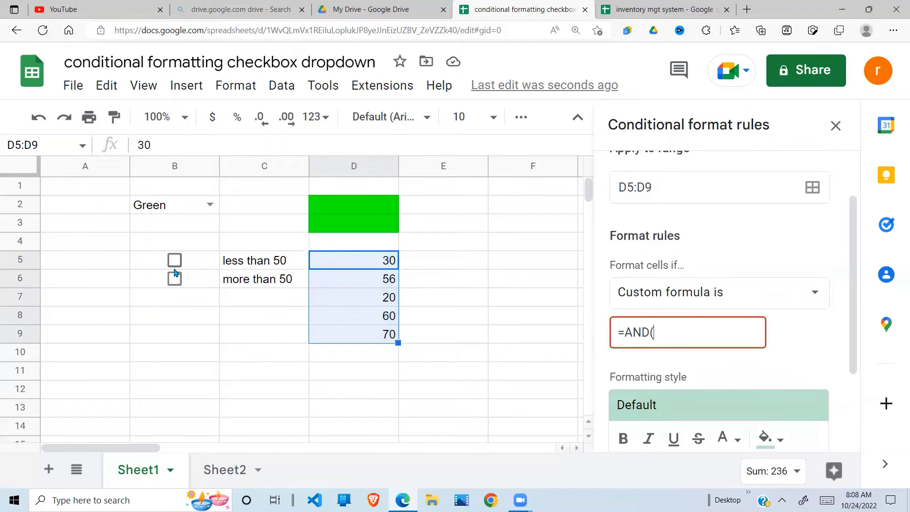
type("$")
type("b")
type("$%")
key("BackSpace")
key("BackSpace")
key("BackSpace")
type("B")
type("$%")
key("BackSpace")
type("5=TRU")
key("BackSpace")
key("BackSpace")
key("BackSpace")
type("TRUE,")
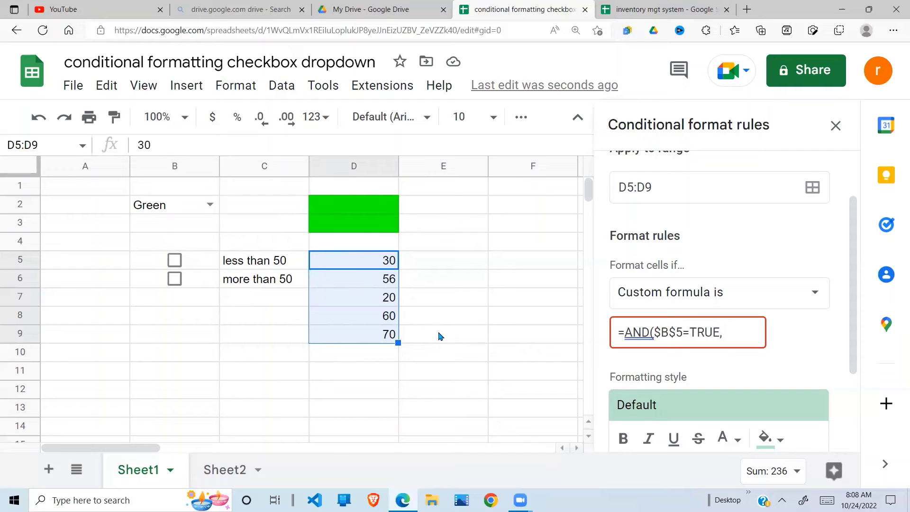
type("$")
type("D")
type("%")
type("5")
type("<")
type("50")
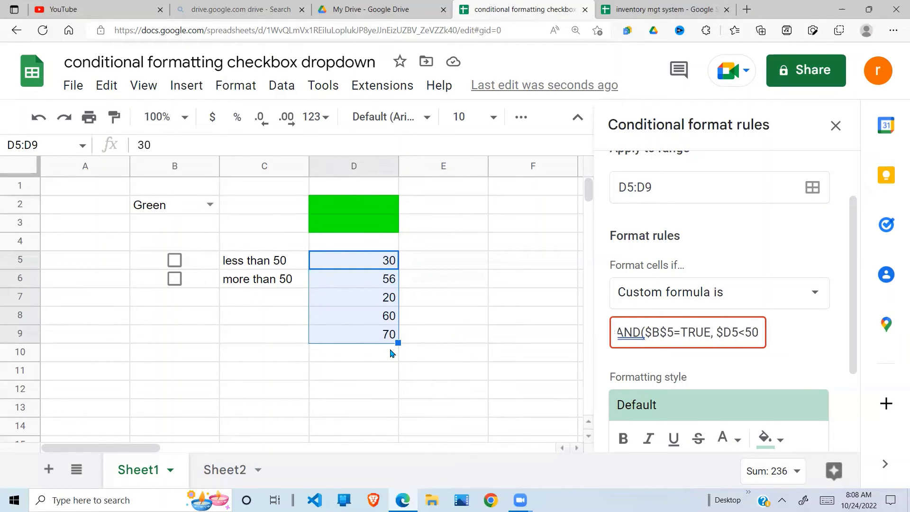
type(")")
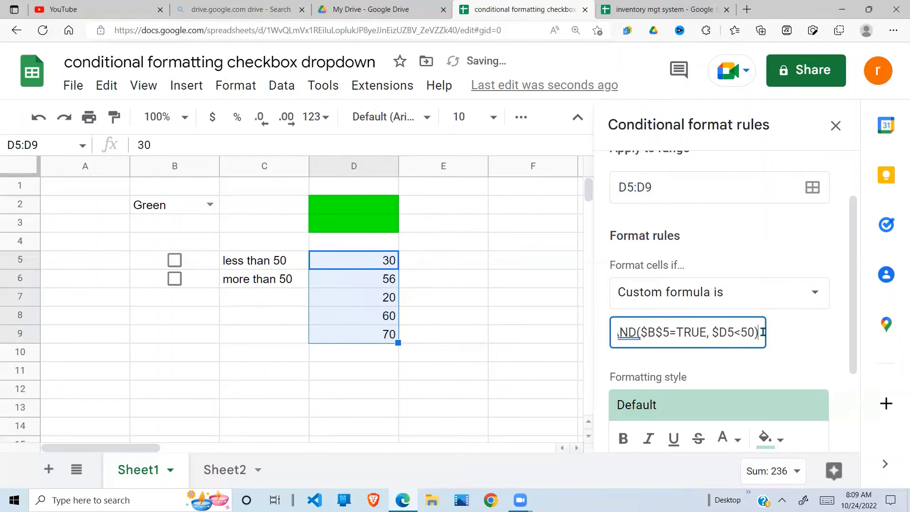
Copy the rule's whole formula for reuse, and save the rule with a light yellow fill.
left_click_drag(760, 332, 571, 338)
key("ctrl+c")
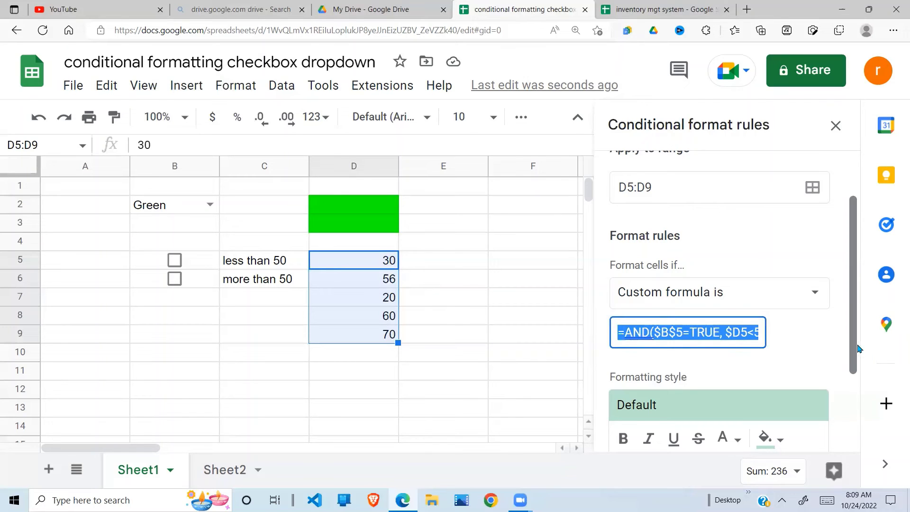
left_click_drag(853, 352, 853, 381)
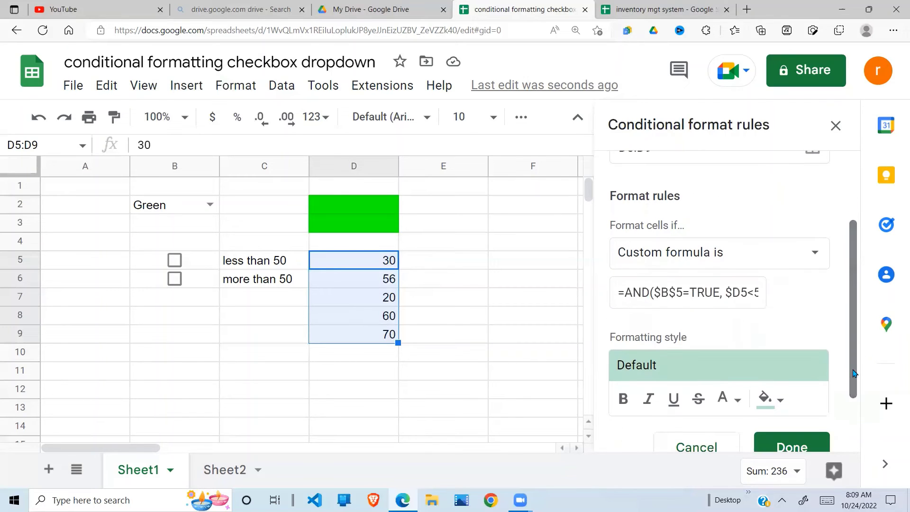
left_click(781, 403)
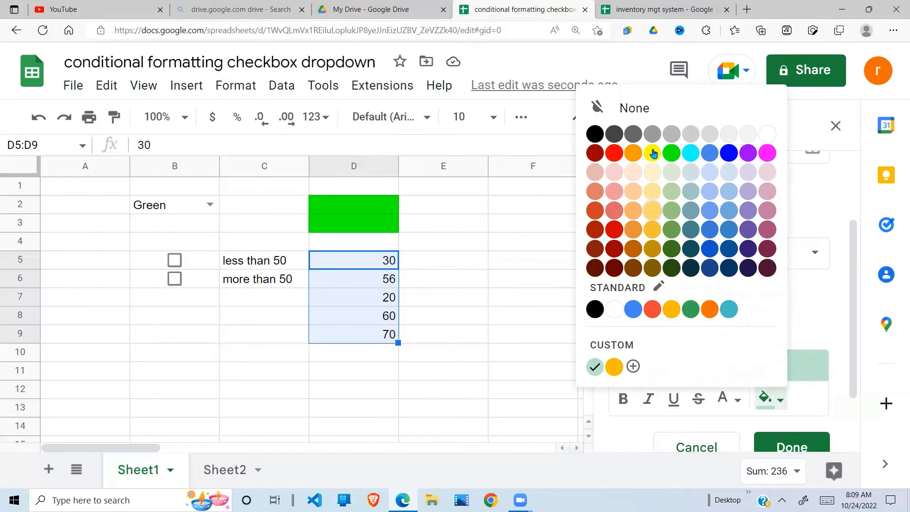
left_click(653, 195)
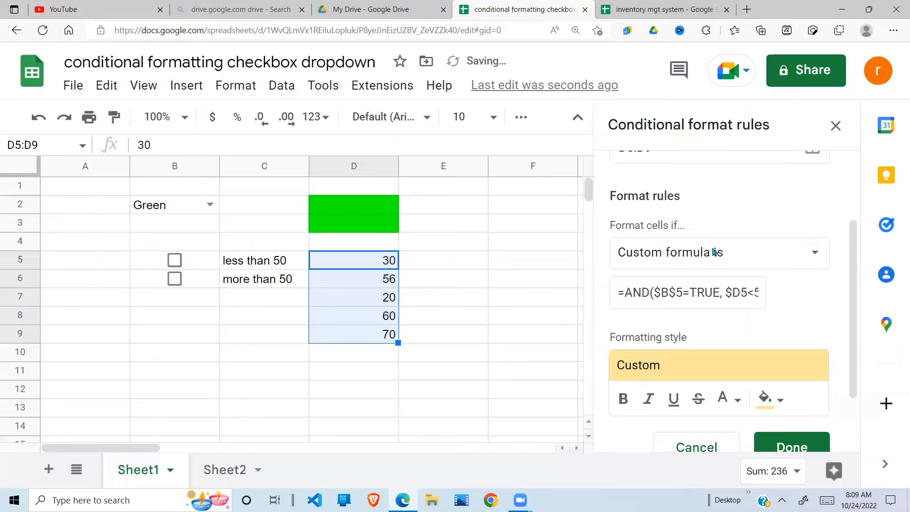
left_click(799, 448)
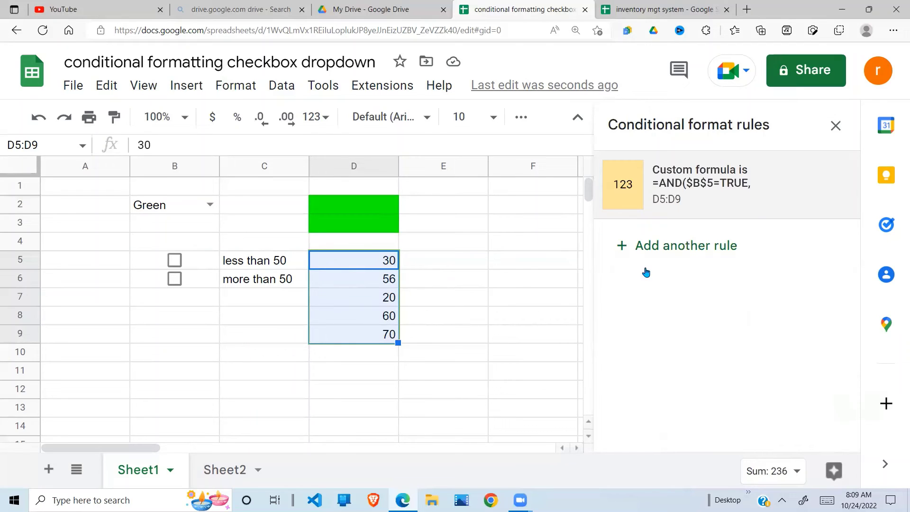
Add another conditional format rule for D5:D9, also using "Custom formula is" as its condition.
left_click(661, 247)
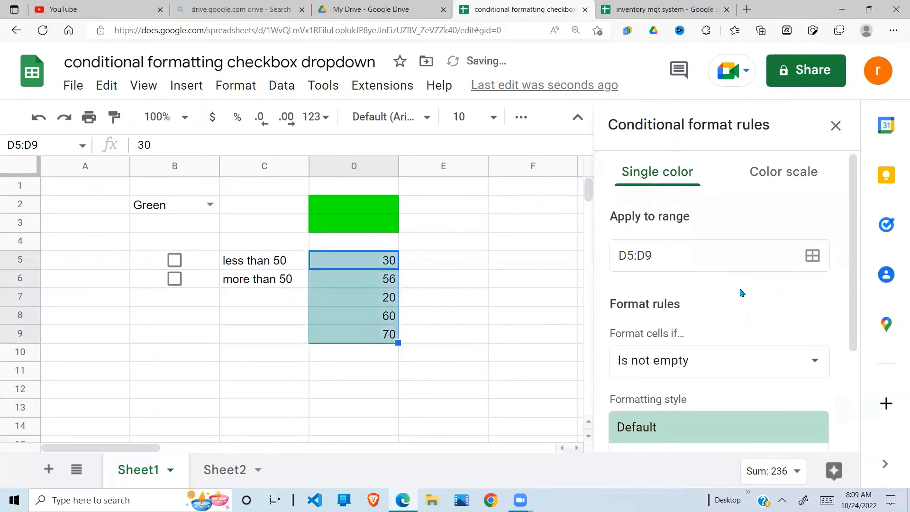
left_click(818, 361)
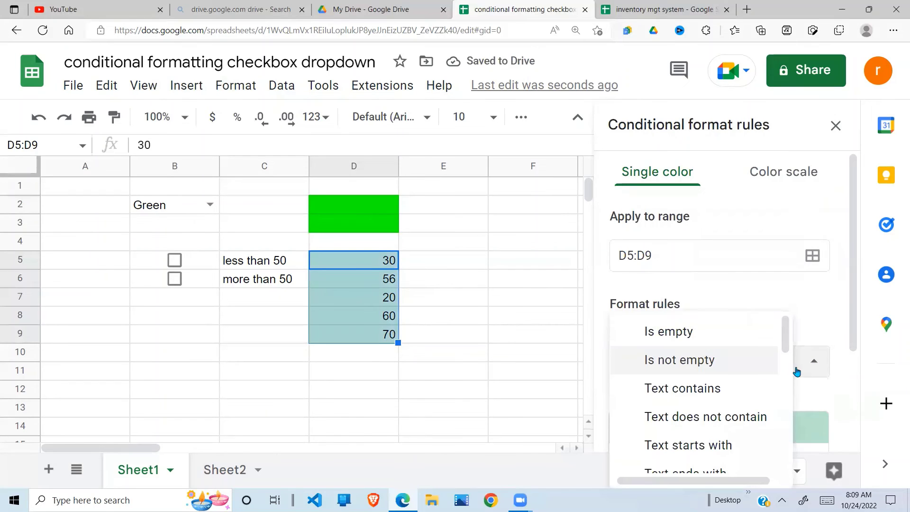
left_click_drag(788, 339, 783, 454)
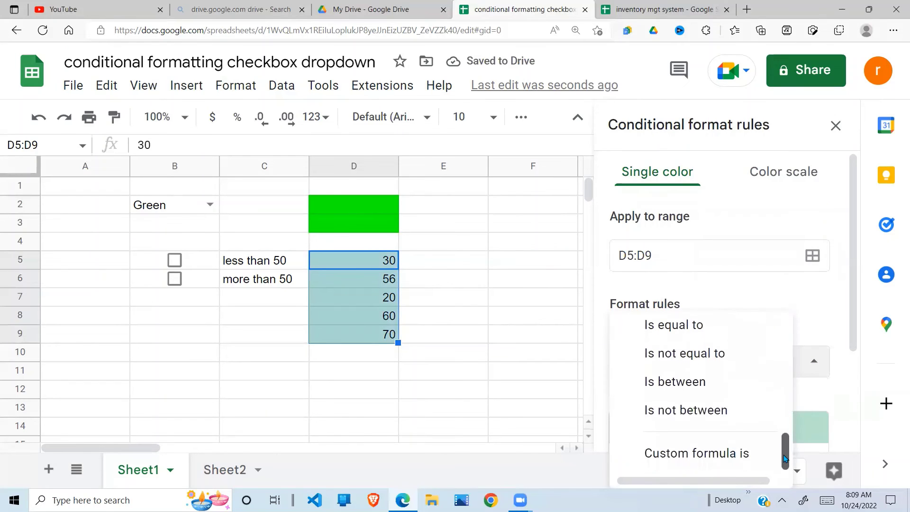
left_click(714, 456)
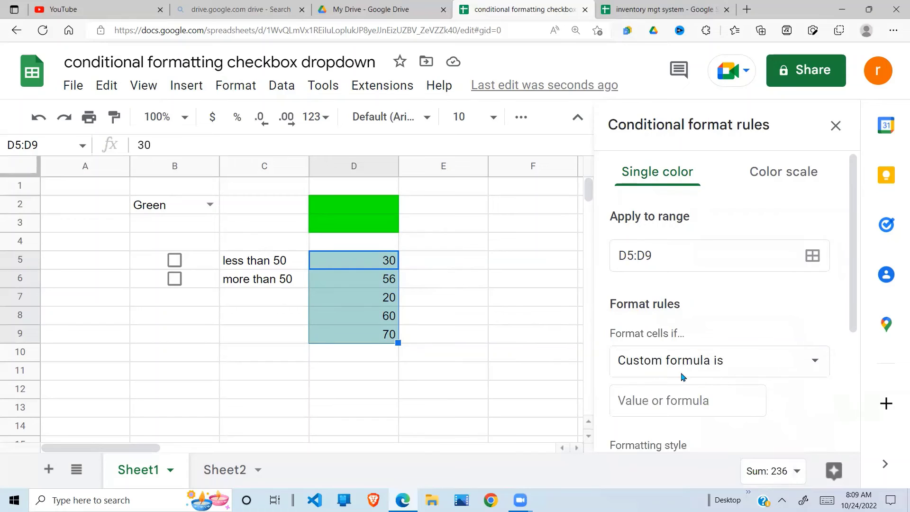
left_click(643, 401)
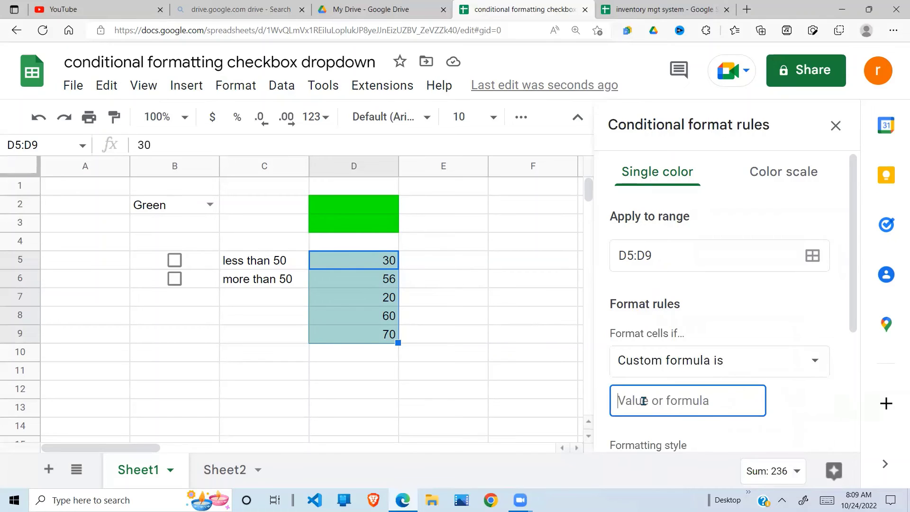
Paste the copied formula into the second rule and adapt it to =AND($B$6=TRUE, $D5>50).
key("ctrl+v")
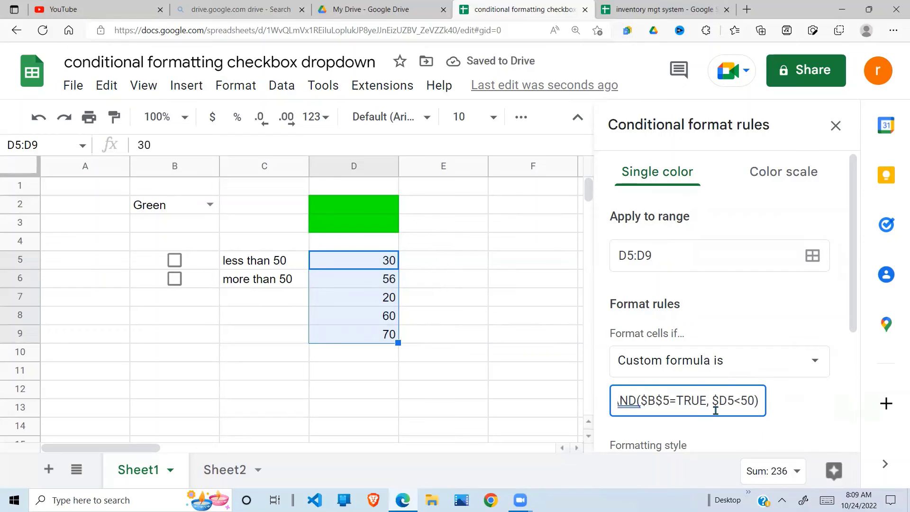
left_click(668, 401)
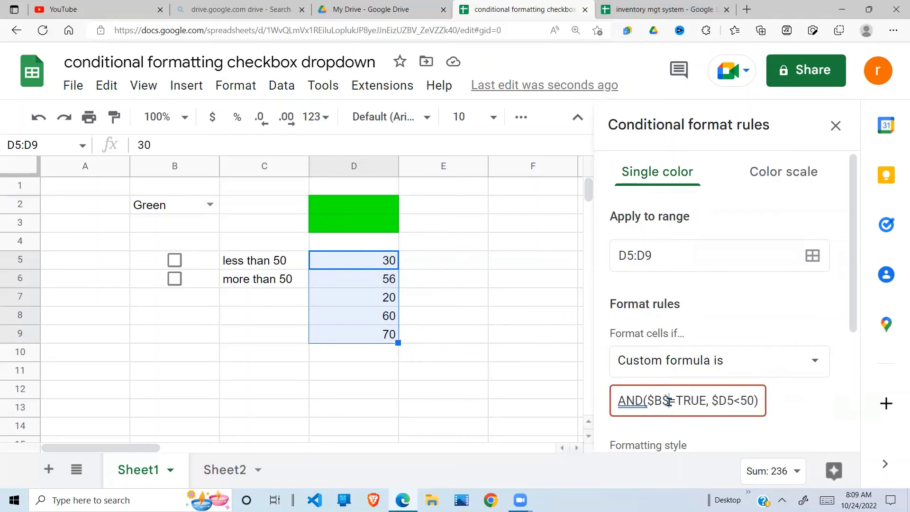
type("6")
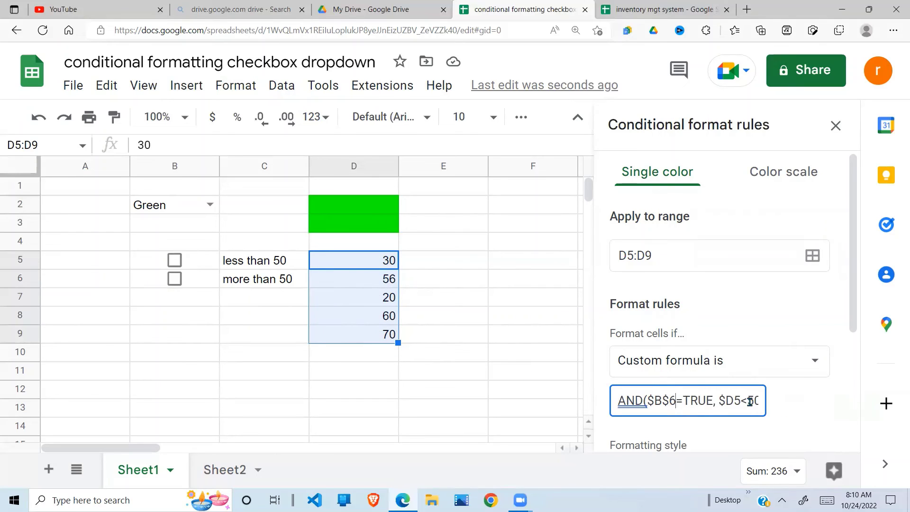
key("BackSpace")
type(">")
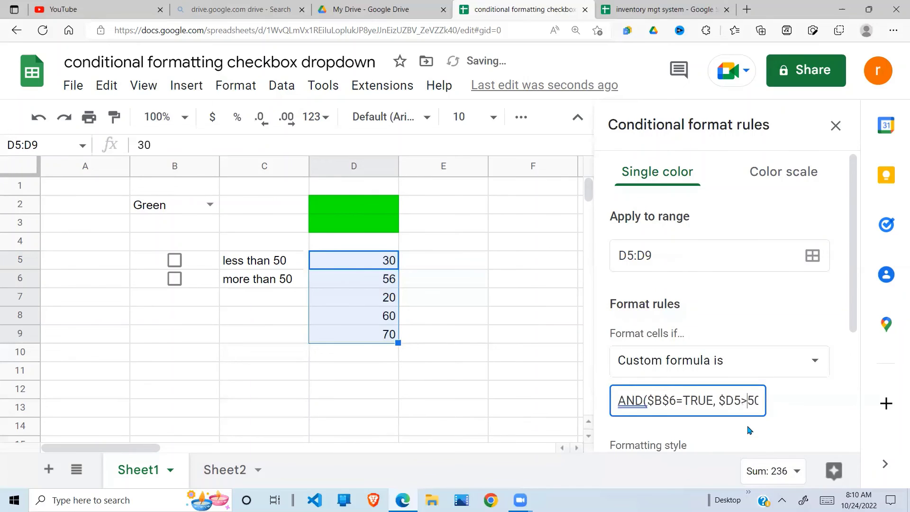
Give the second D5:D9 rule a green fill color and save the rule.
left_click(856, 317)
scroll(856, 317, "down", 3)
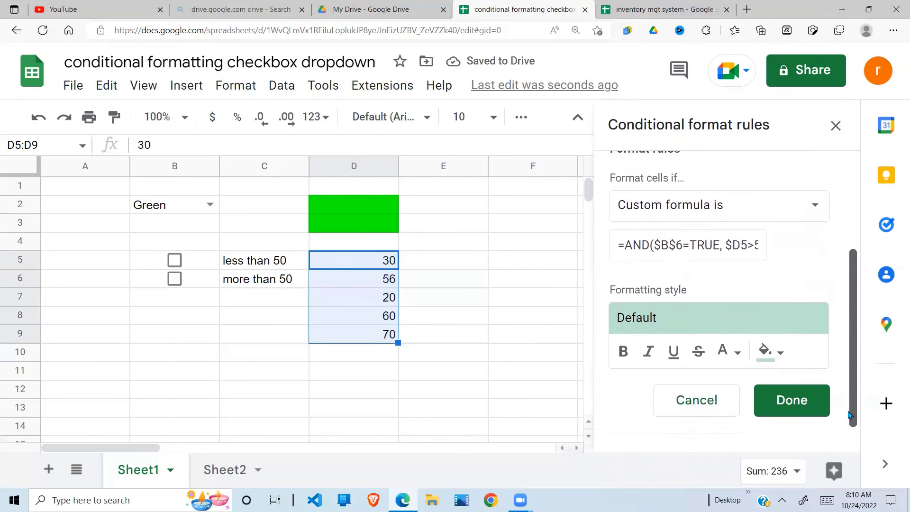
left_click(781, 349)
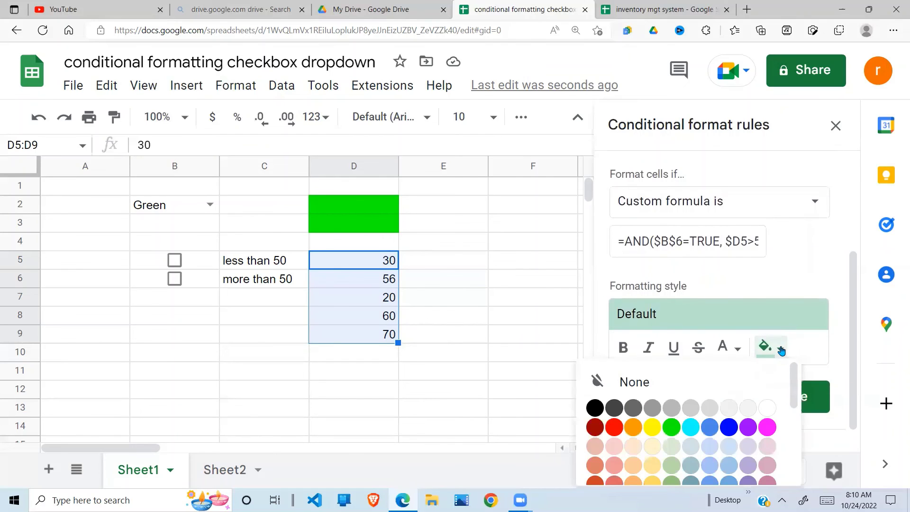
left_click(670, 430)
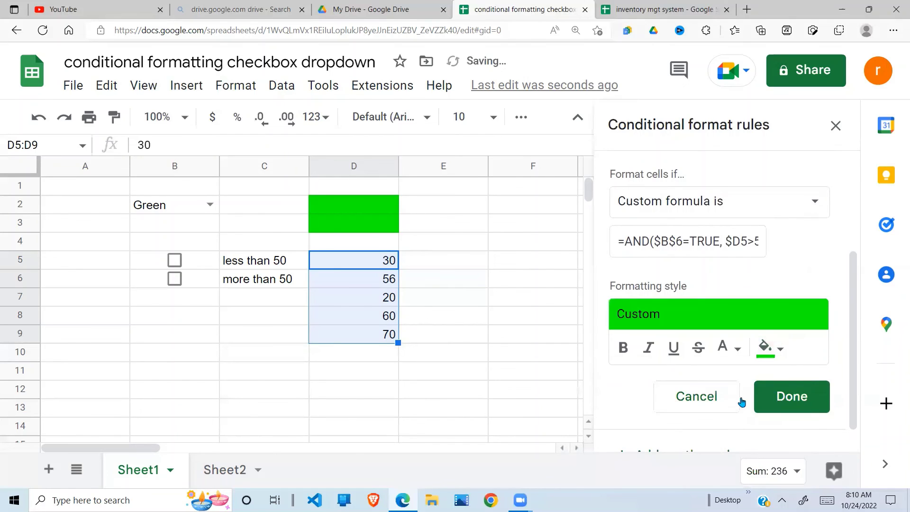
scroll(849, 400, "down", 1)
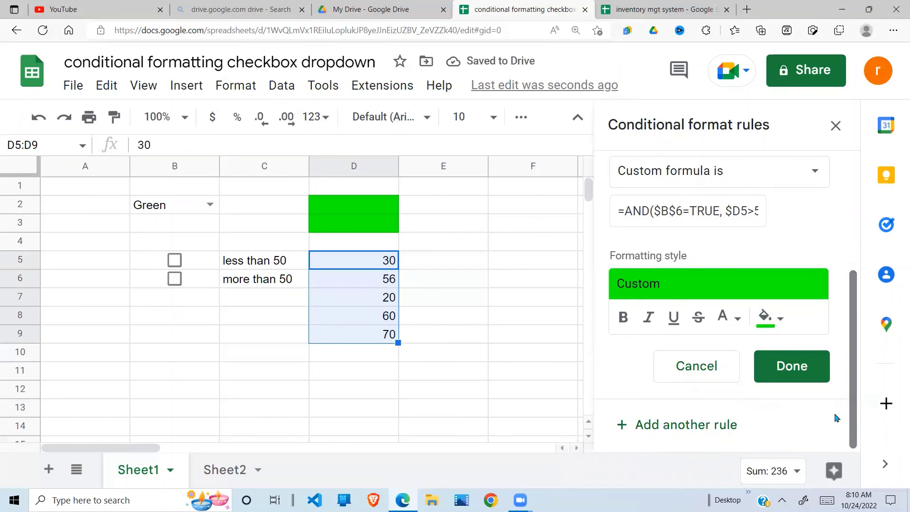
left_click(792, 370)
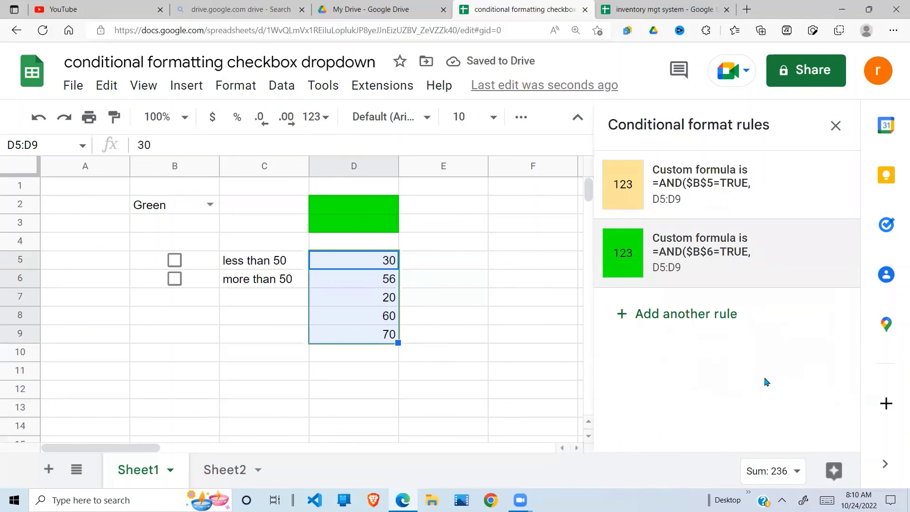
Test both rules by toggling the B5 checkbox on and off, then checking B6 and B5 together.
left_click(460, 378)
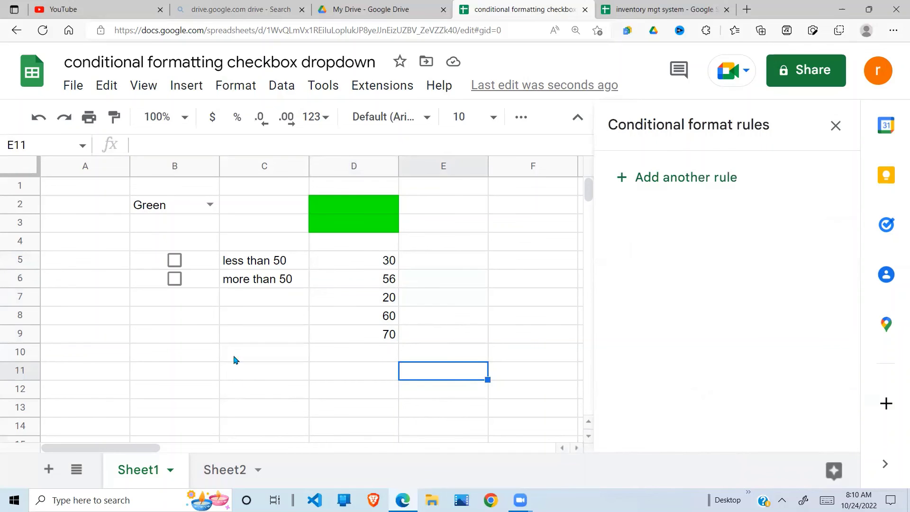
left_click(175, 261)
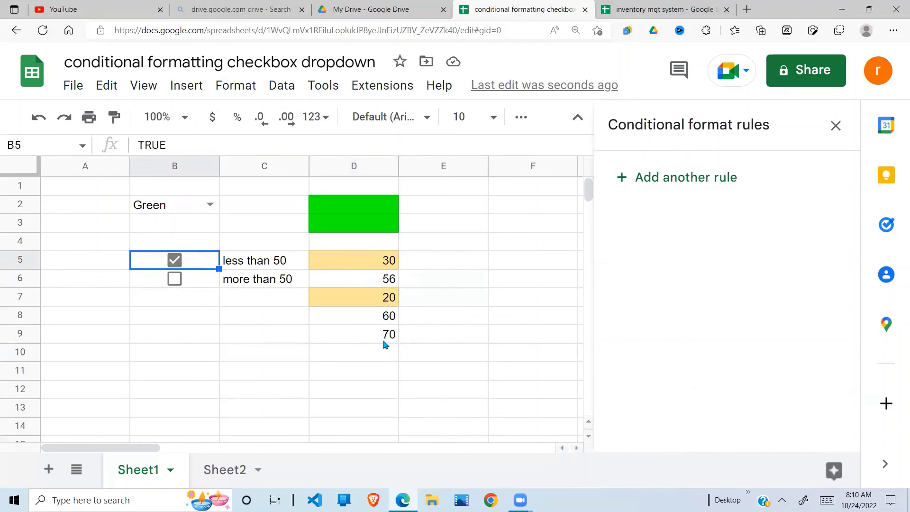
left_click(175, 260)
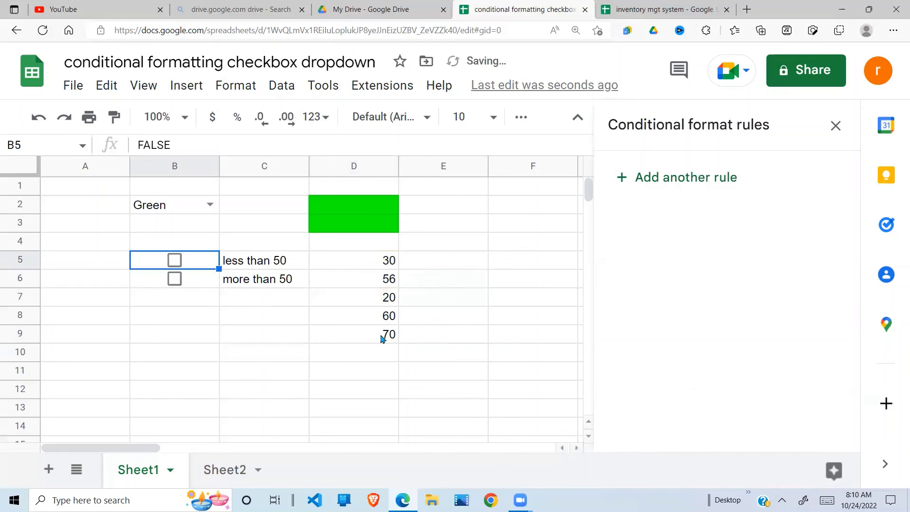
left_click(175, 279)
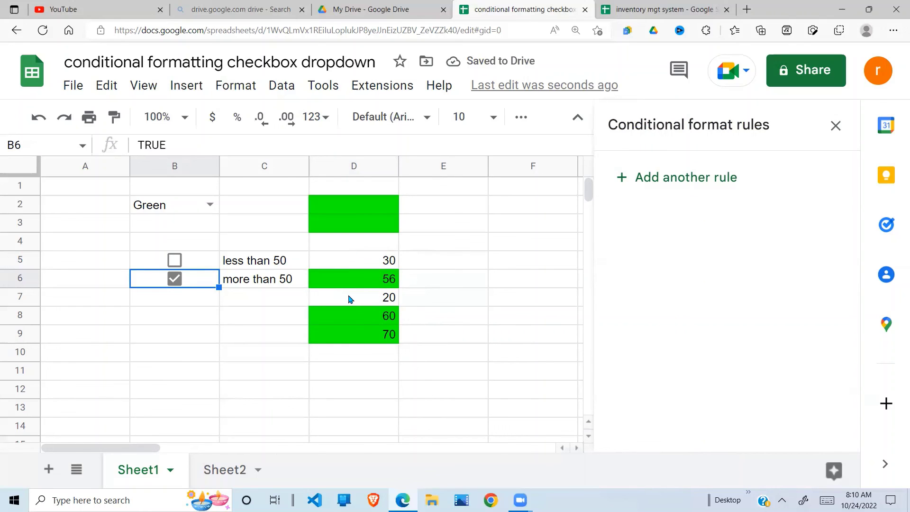
left_click(176, 260)
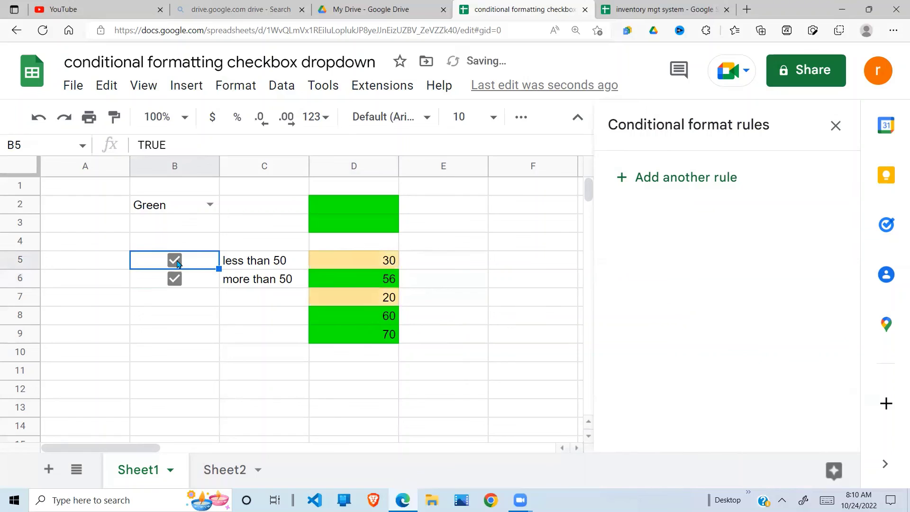